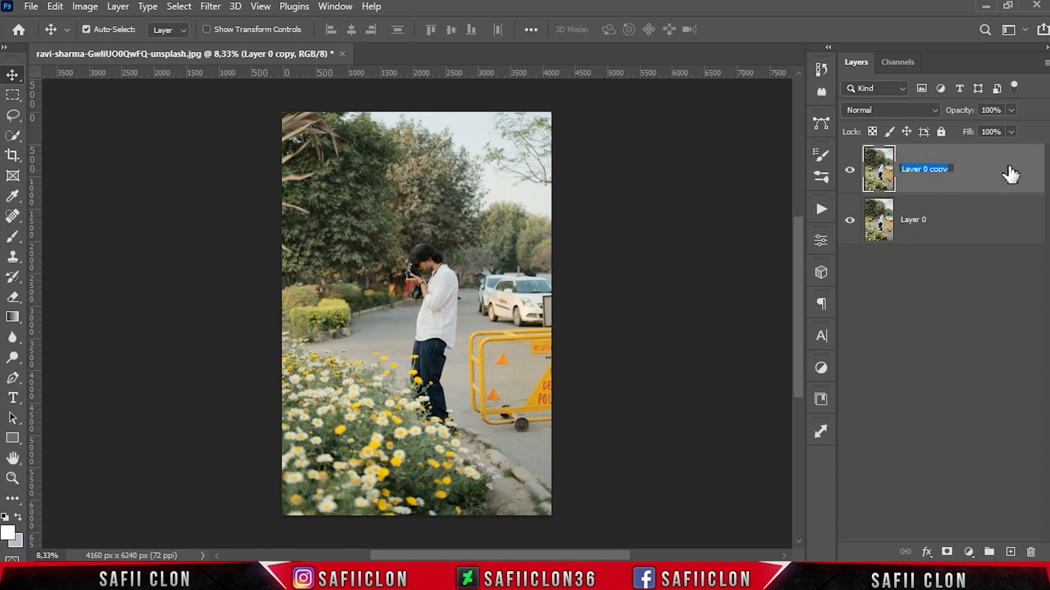
Step: Rename the duplicated layer to EDIT and the original layer to ORIGINAL
{"action": "type", "text": "DIT"}
{"action": "key", "text": "Return"}
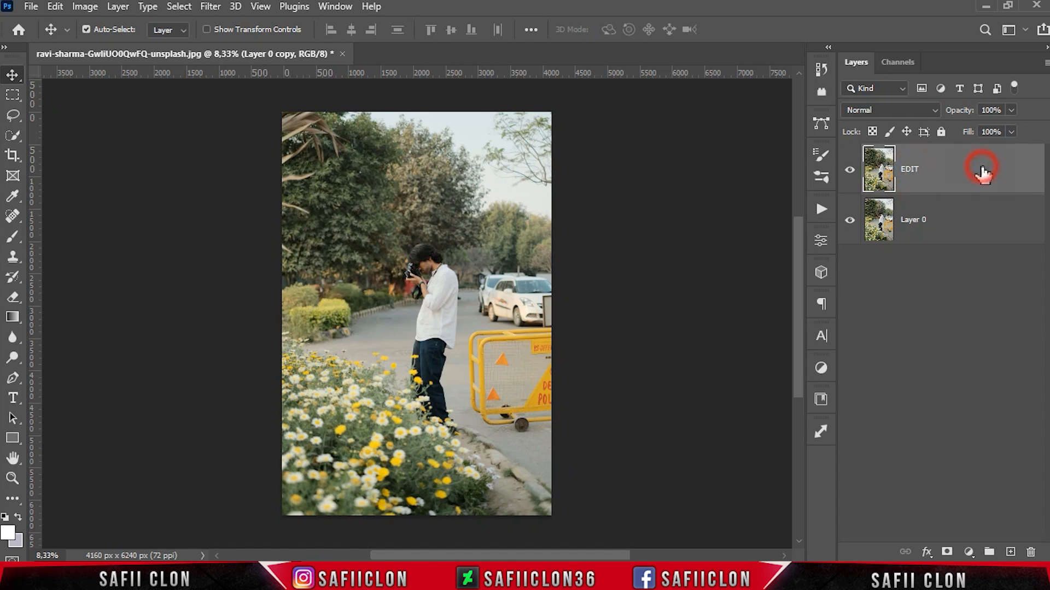
{"action": "double_click", "coordinate": [912, 219]}
{"action": "type", "text": "ORIGINAL"}
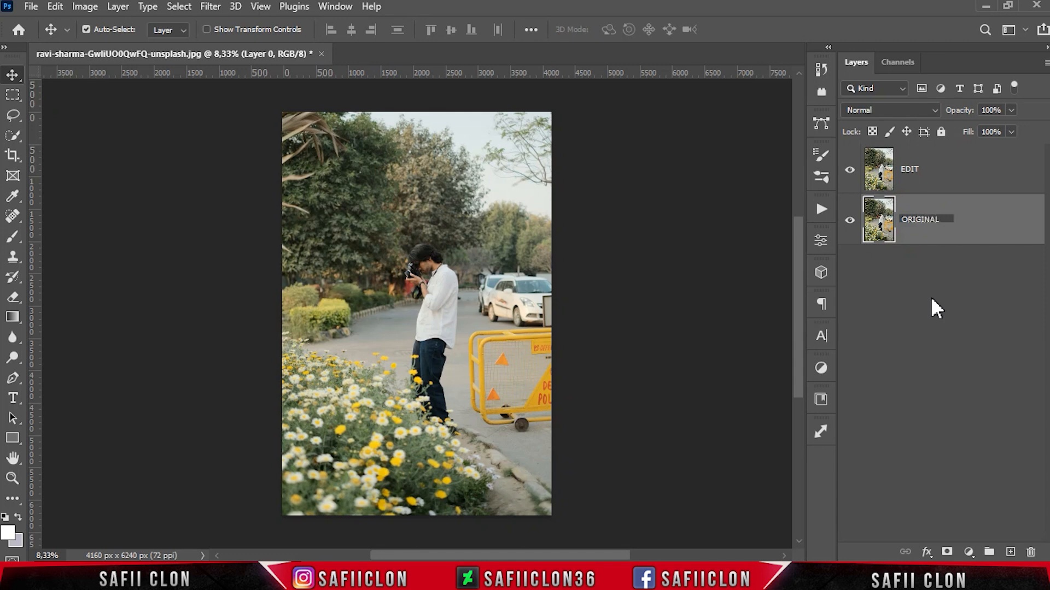
Step: Convert the EDIT layer into a smart object
{"action": "left_click", "coordinate": [968, 228]}
{"action": "left_click", "coordinate": [945, 182]}
{"action": "right_click", "coordinate": [946, 168]}
{"action": "left_click", "coordinate": [843, 213]}
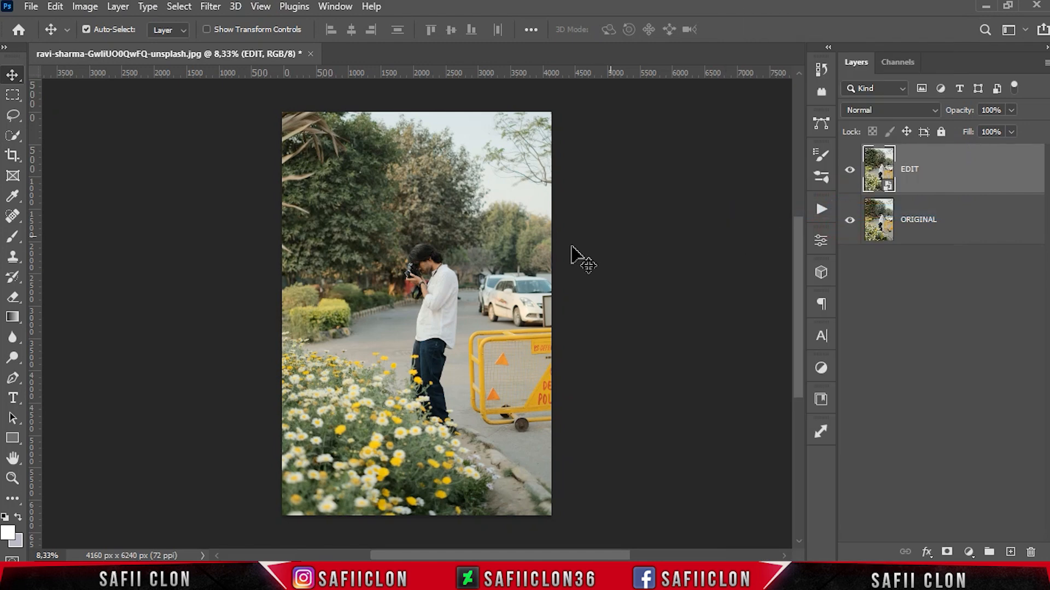
Step: Open the Camera Raw Filter on the EDIT layer and expand the Basic section
{"action": "left_click", "coordinate": [210, 6]}
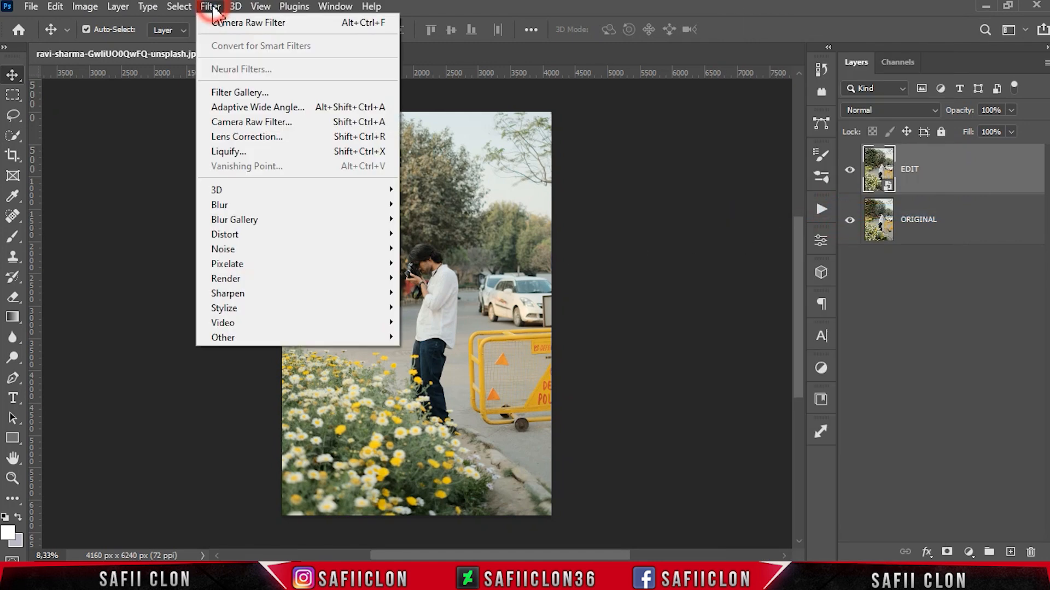
{"action": "left_click", "coordinate": [266, 123]}
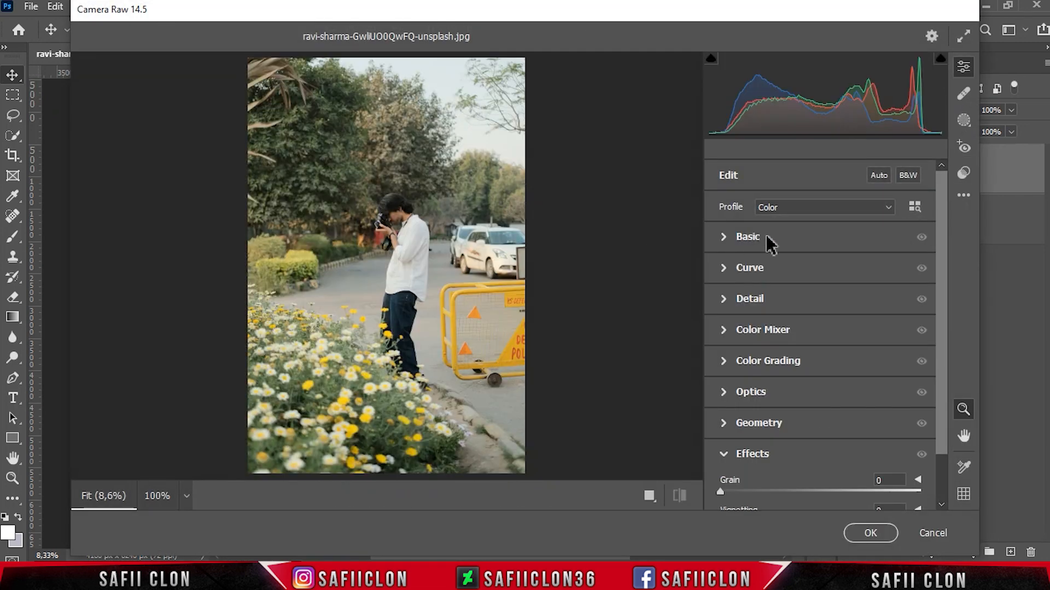
{"action": "left_click", "coordinate": [748, 237]}
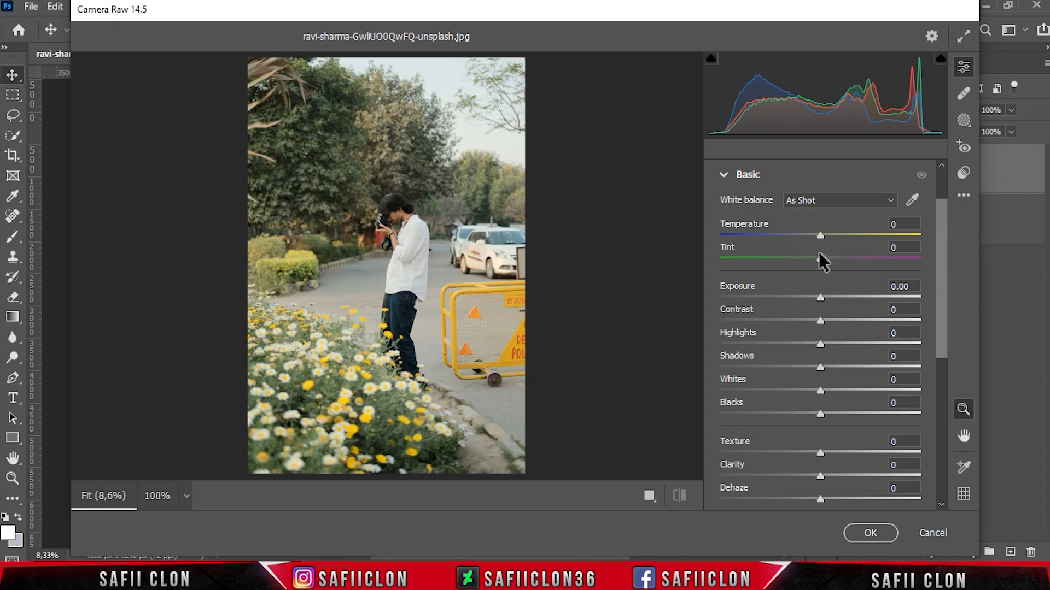
Step: Set Temperature -10, Tint -10, Exposure +0.35, Contrast +30, Highlights -23, Shadows +42, Whites -26 and Blacks +45
{"action": "left_click_drag", "start_coordinate": [820, 234], "coordinate": [811, 258]}
{"action": "left_click_drag", "start_coordinate": [820, 298], "coordinate": [860, 365]}
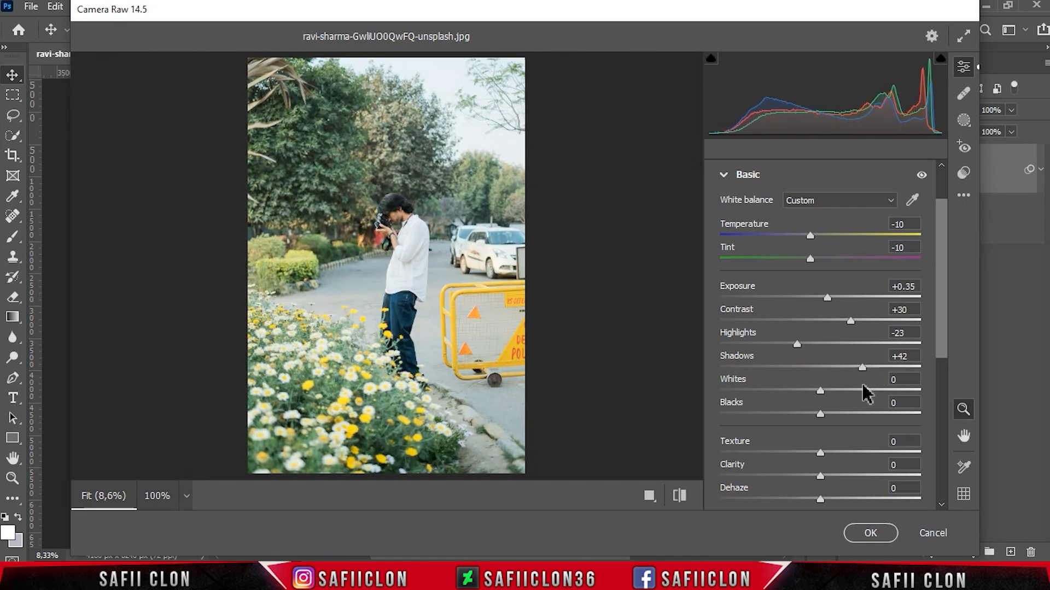
{"action": "left_click_drag", "start_coordinate": [820, 391], "coordinate": [864, 415]}
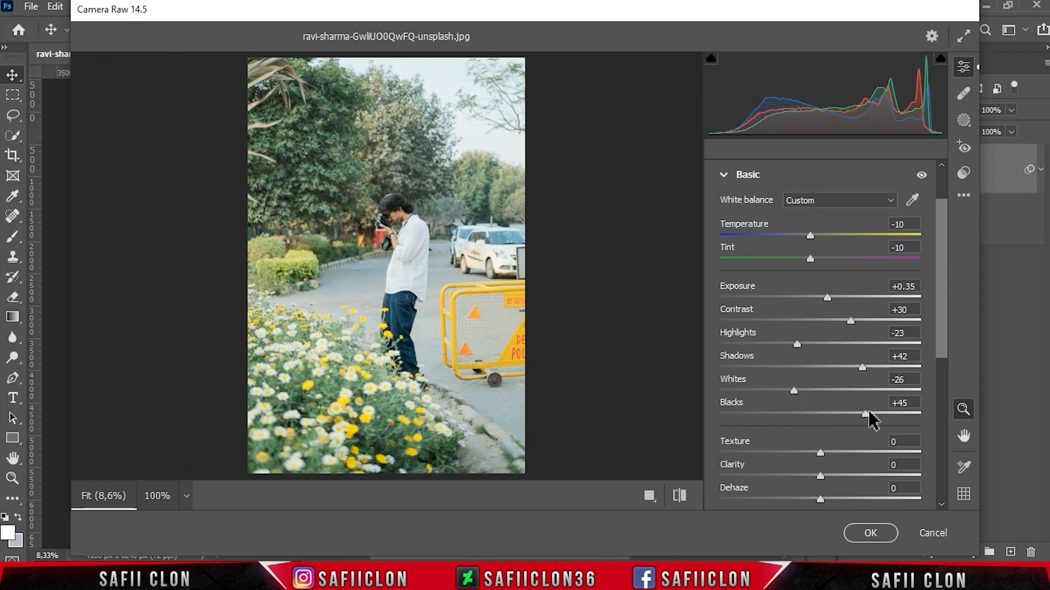
Step: Set Blacks +46, Texture +10, Clarity +7, Dehaze -8, Vibrance +3 and Saturation +16
{"action": "left_click_drag", "start_coordinate": [942, 337], "coordinate": [954, 399]}
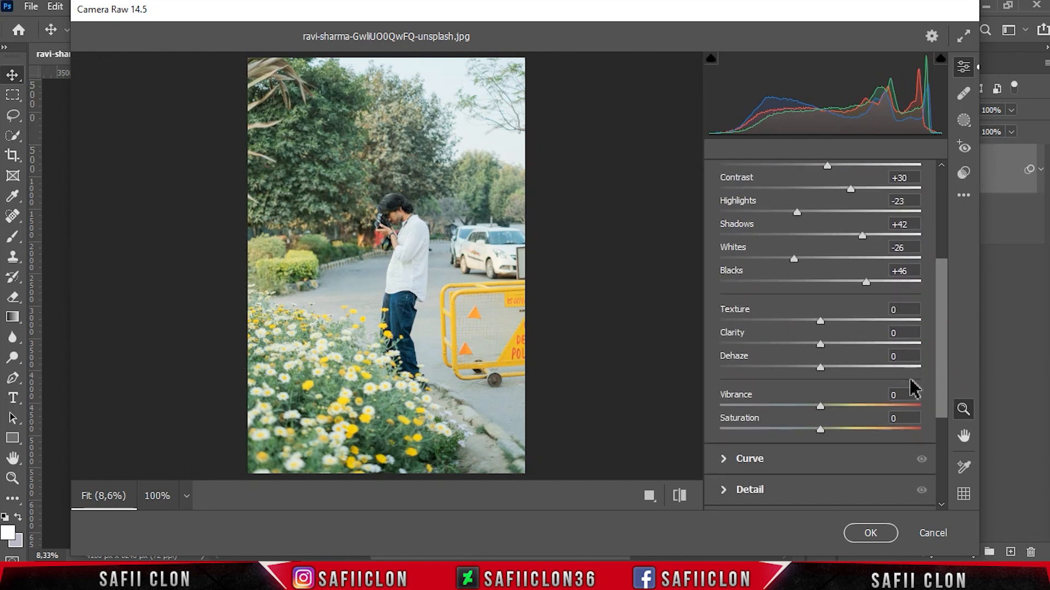
{"action": "left_click_drag", "start_coordinate": [820, 319], "coordinate": [813, 368]}
{"action": "left_click_drag", "start_coordinate": [822, 406], "coordinate": [836, 429]}
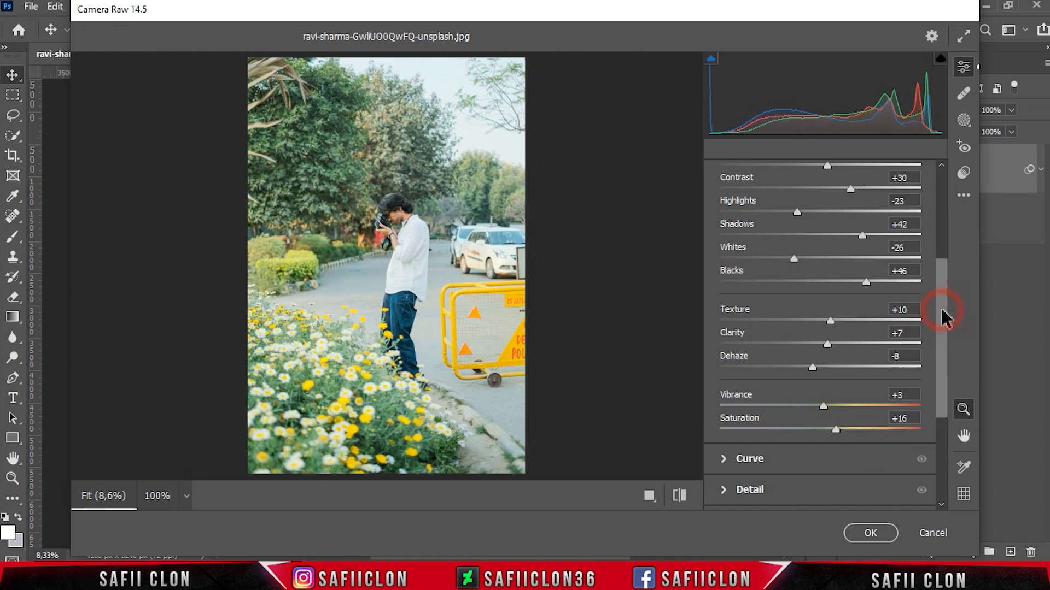
Step: Open the Curve section and add a midpoint to the RGB point curve at input 121, output 120
{"action": "left_click_drag", "start_coordinate": [944, 316], "coordinate": [946, 375]}
{"action": "left_click", "coordinate": [760, 335]}
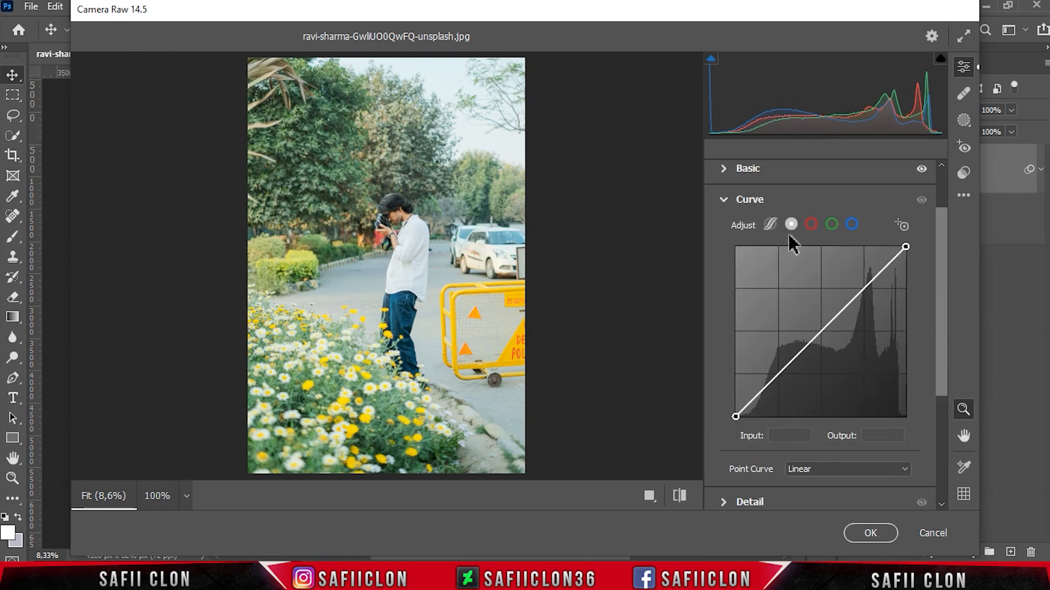
{"action": "left_click", "coordinate": [791, 224]}
{"action": "left_click", "coordinate": [820, 333]}
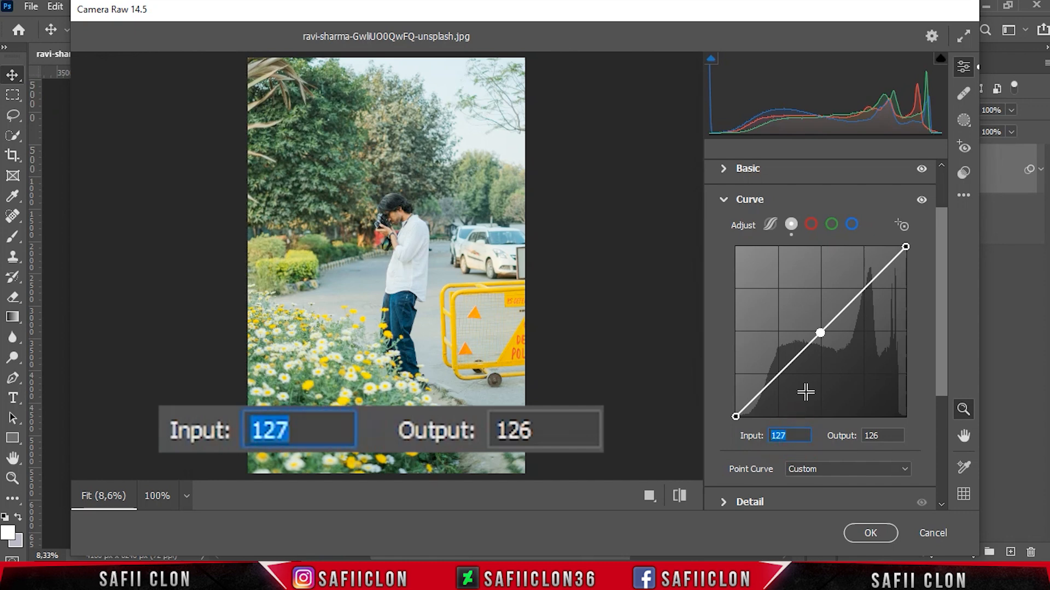
{"action": "type", "text": "121"}
{"action": "key", "text": "Tab"}
{"action": "type", "text": "120"}
Step: Add a shadow point to the RGB curve at input 64, output 77
{"action": "left_click", "coordinate": [780, 376]}
{"action": "double_click", "coordinate": [786, 435]}
{"action": "type", "text": "64"}
{"action": "double_click", "coordinate": [875, 436]}
{"action": "type", "text": "77"}
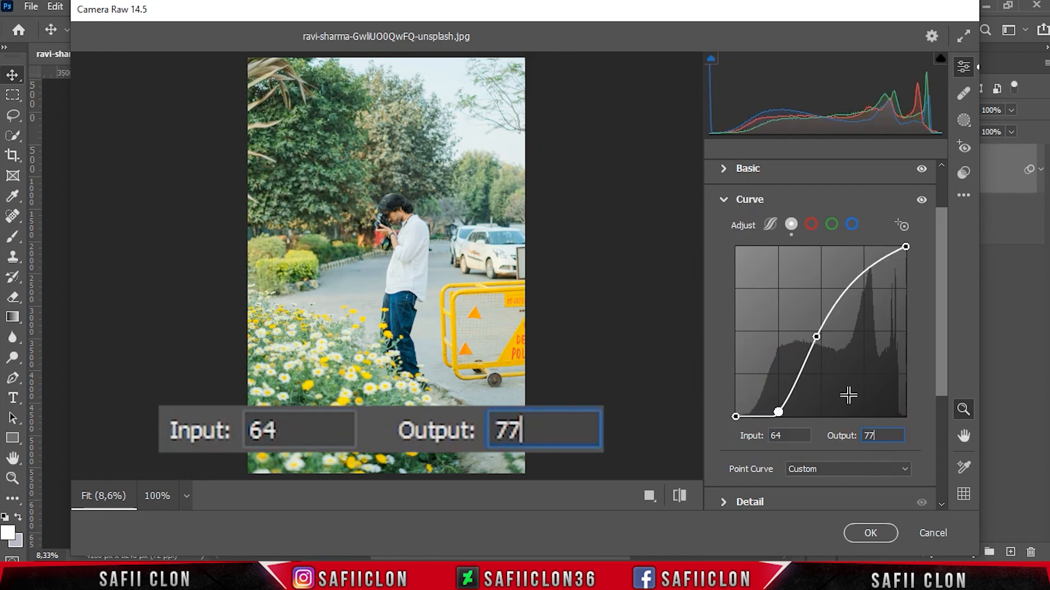
Step: Lift the RGB curve's black point to input 0, output 15
{"action": "left_click", "coordinate": [736, 416]}
{"action": "double_click", "coordinate": [765, 436]}
{"action": "type", "text": "0"}
{"action": "double_click", "coordinate": [870, 436]}
{"action": "type", "text": "15"}
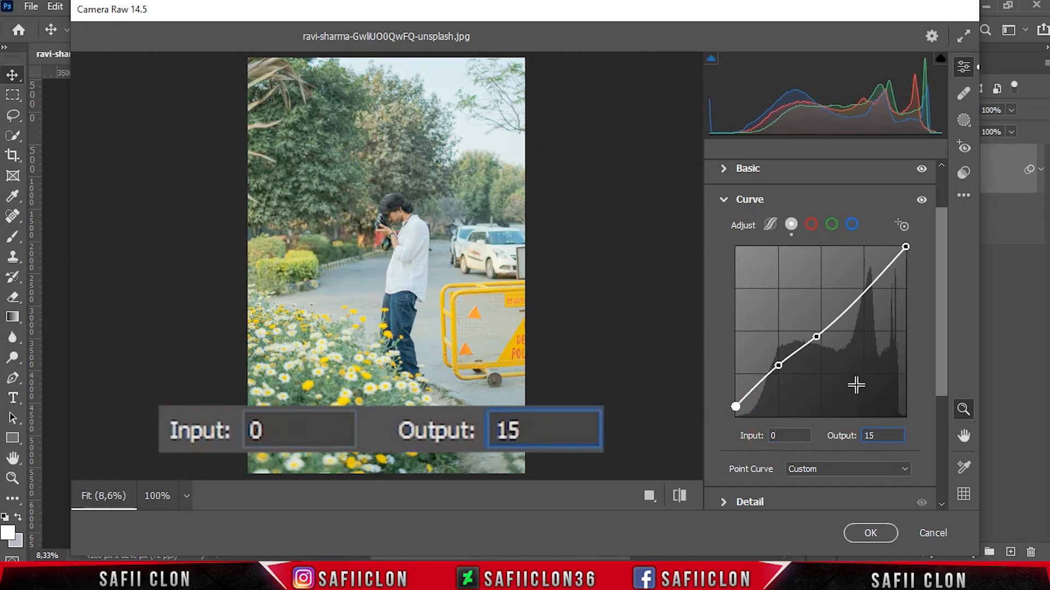
Step: Add a highlight point to the RGB curve at input 190, output 183
{"action": "left_click", "coordinate": [861, 300]}
{"action": "double_click", "coordinate": [798, 436]}
{"action": "type", "text": "190"}
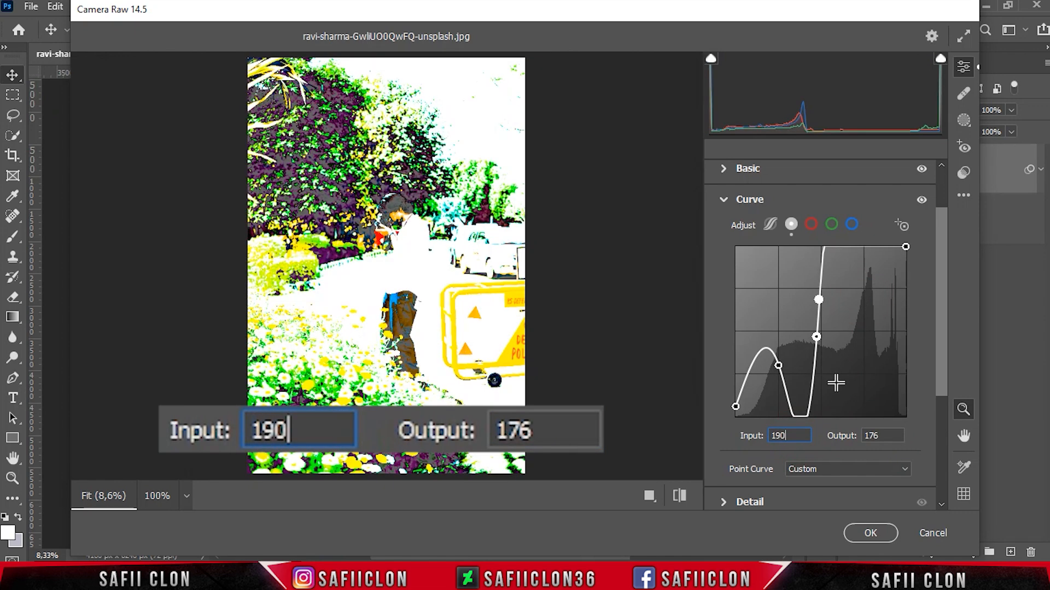
{"action": "double_click", "coordinate": [885, 436]}
{"action": "type", "text": "183"}
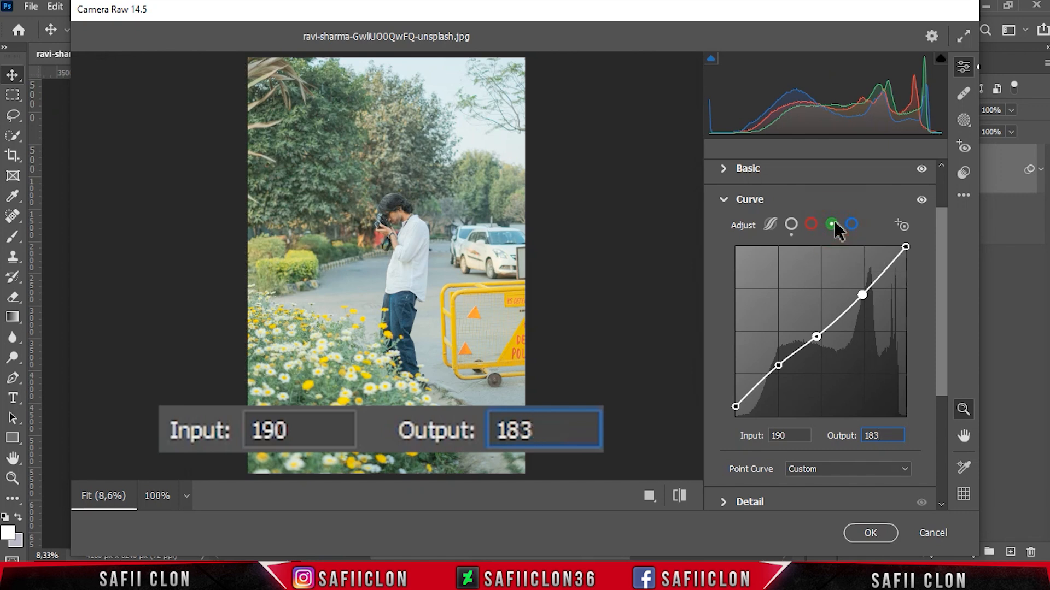
Step: Switch to the green channel curve and add a midpoint at input 121, output 122
{"action": "left_click", "coordinate": [831, 224]}
{"action": "left_click", "coordinate": [820, 333]}
{"action": "double_click", "coordinate": [790, 436]}
{"action": "type", "text": "121"}
{"action": "double_click", "coordinate": [881, 436]}
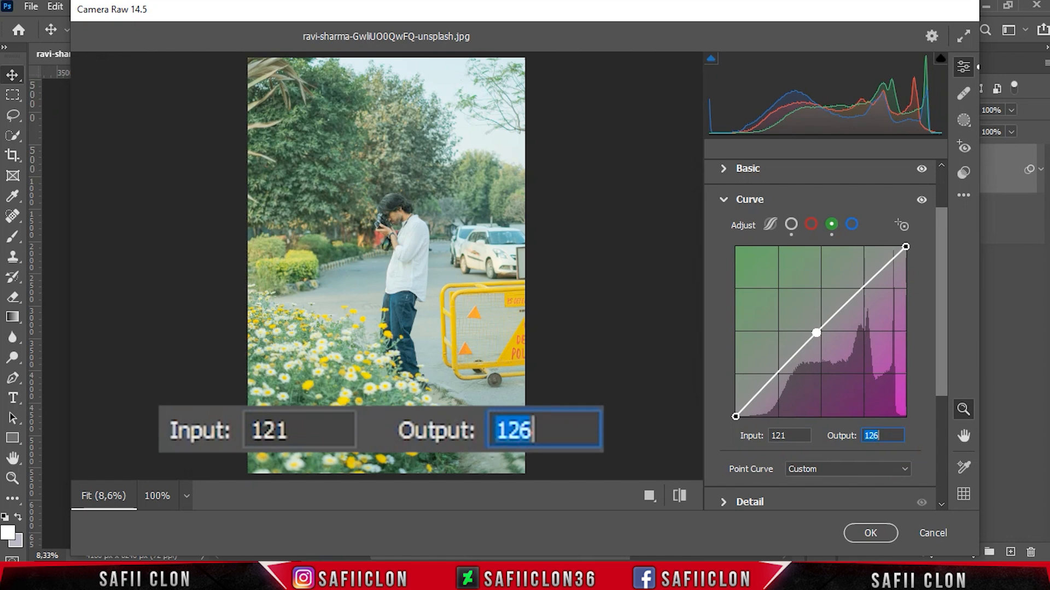
{"action": "type", "text": "12"}
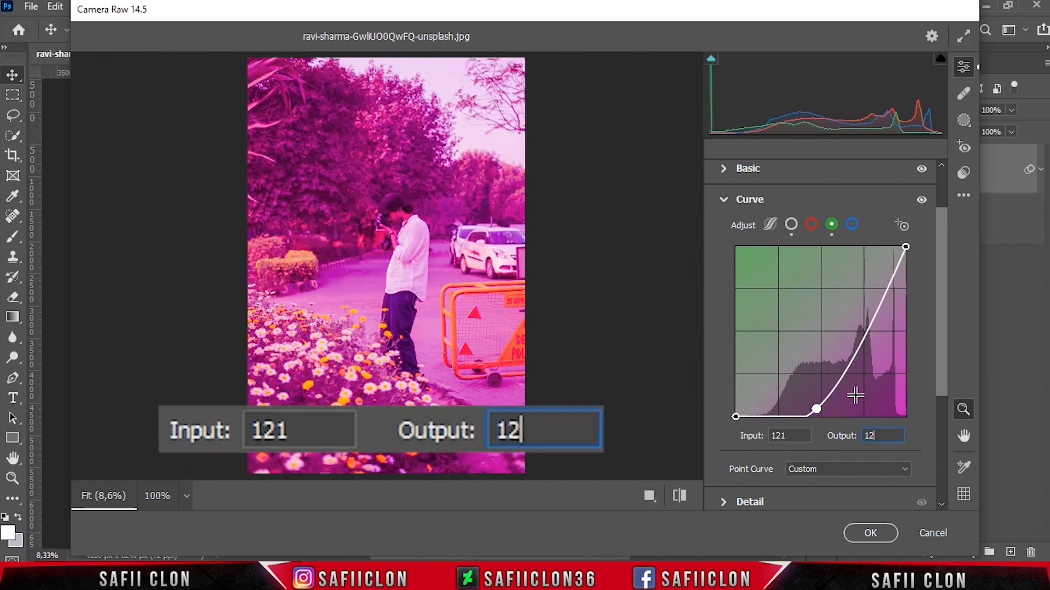
{"action": "type", "text": "2"}
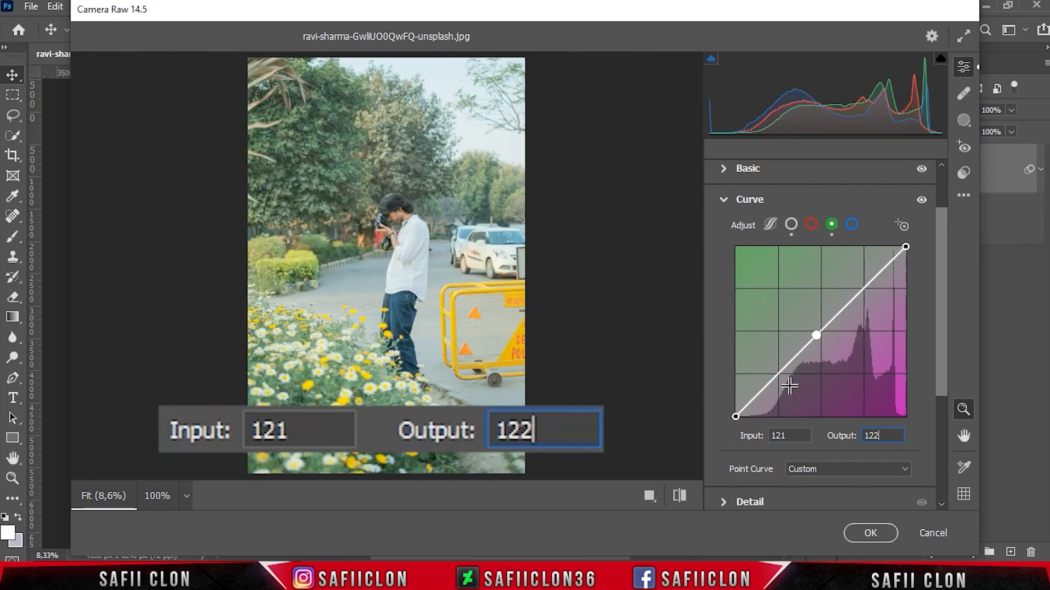
Step: Add a shadow point to the green curve at input 72, output 71
{"action": "left_click", "coordinate": [776, 375]}
{"action": "double_click", "coordinate": [790, 436]}
{"action": "type", "text": "72"}
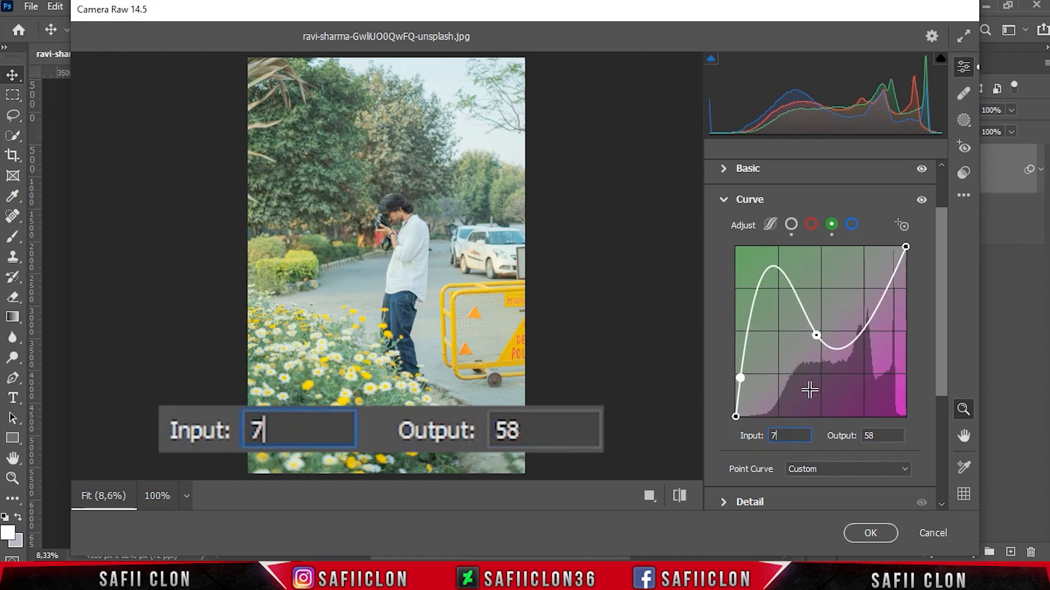
{"action": "double_click", "coordinate": [888, 432]}
{"action": "type", "text": "71"}
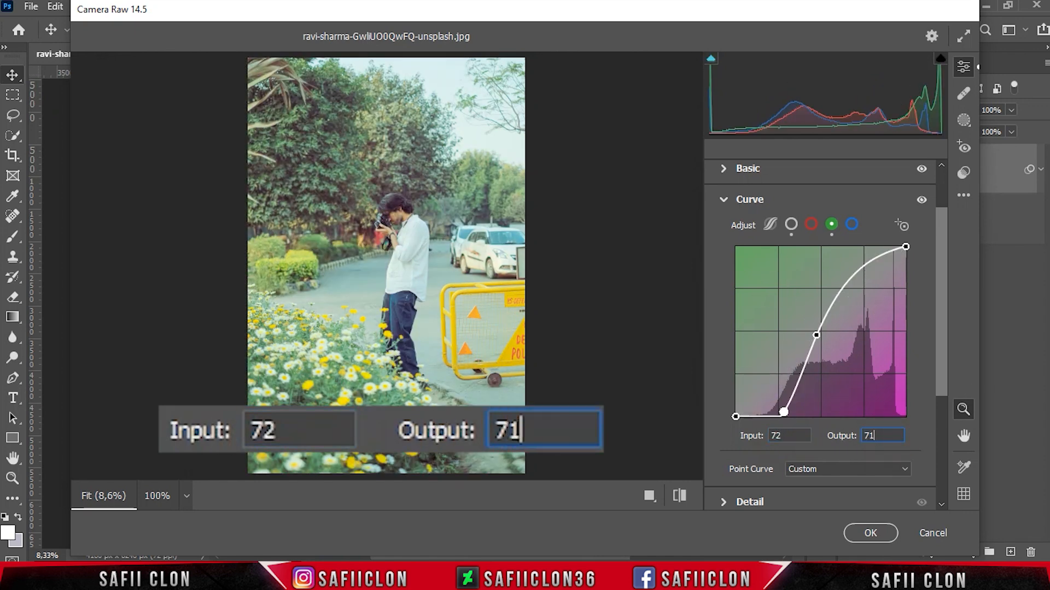
Step: Raise the green curve's black point to input 0, output 10
{"action": "left_click", "coordinate": [736, 416]}
{"action": "double_click", "coordinate": [774, 435]}
{"action": "double_click", "coordinate": [871, 434]}
{"action": "type", "text": "10"}
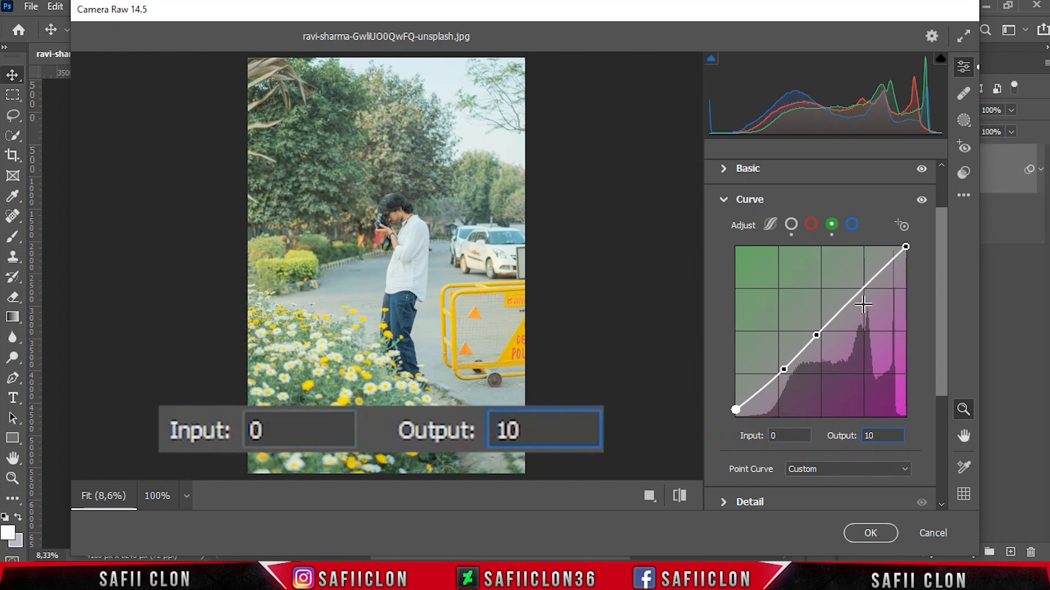
Step: Lower the green curve's white point to input 255, output 245
{"action": "left_click", "coordinate": [902, 248]}
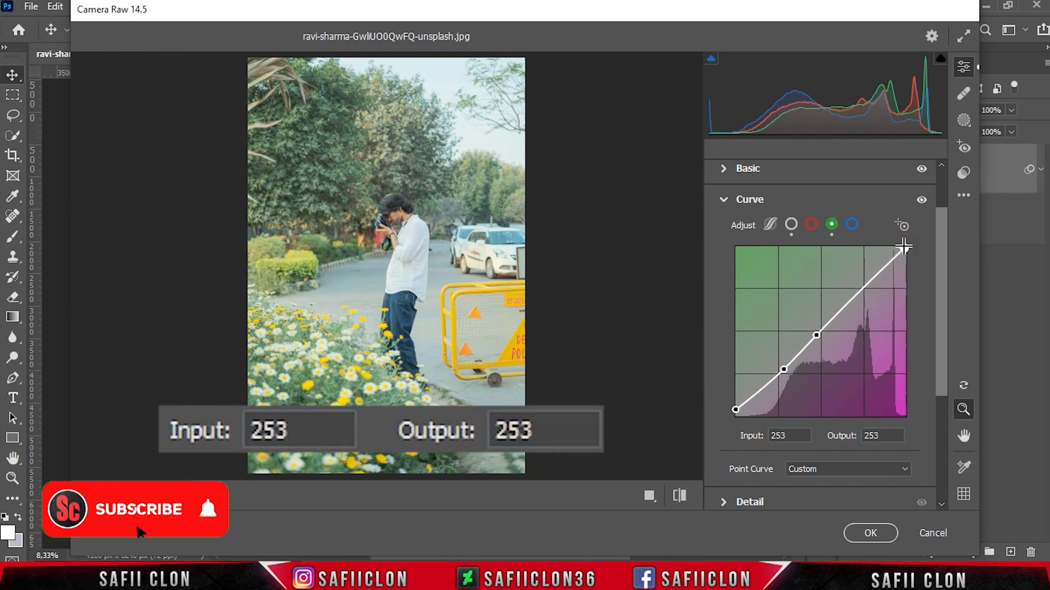
{"action": "double_click", "coordinate": [776, 435]}
{"action": "type", "text": "255"}
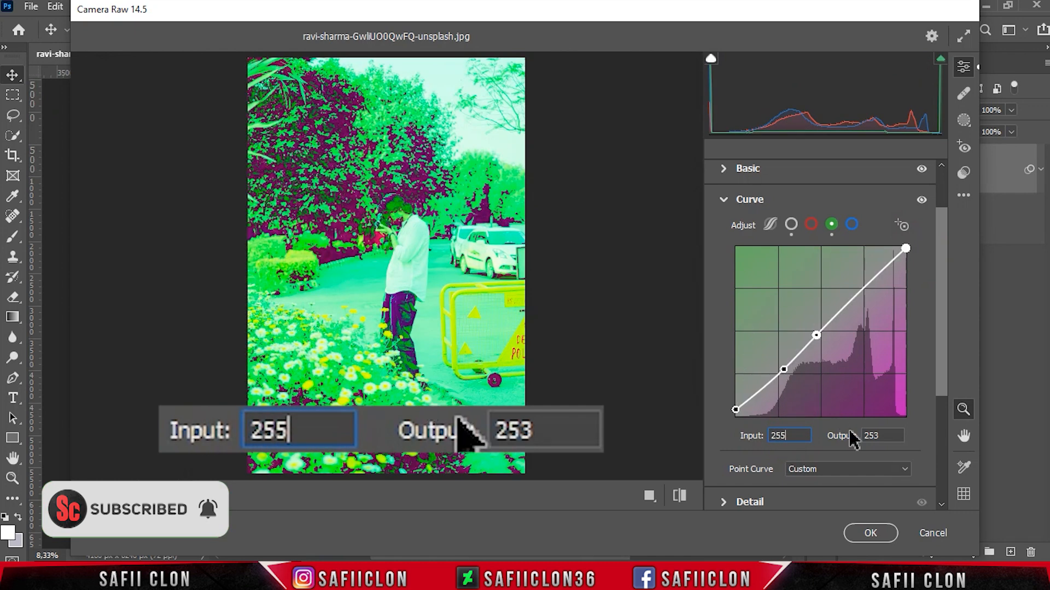
{"action": "double_click", "coordinate": [882, 435]}
{"action": "type", "text": "245"}
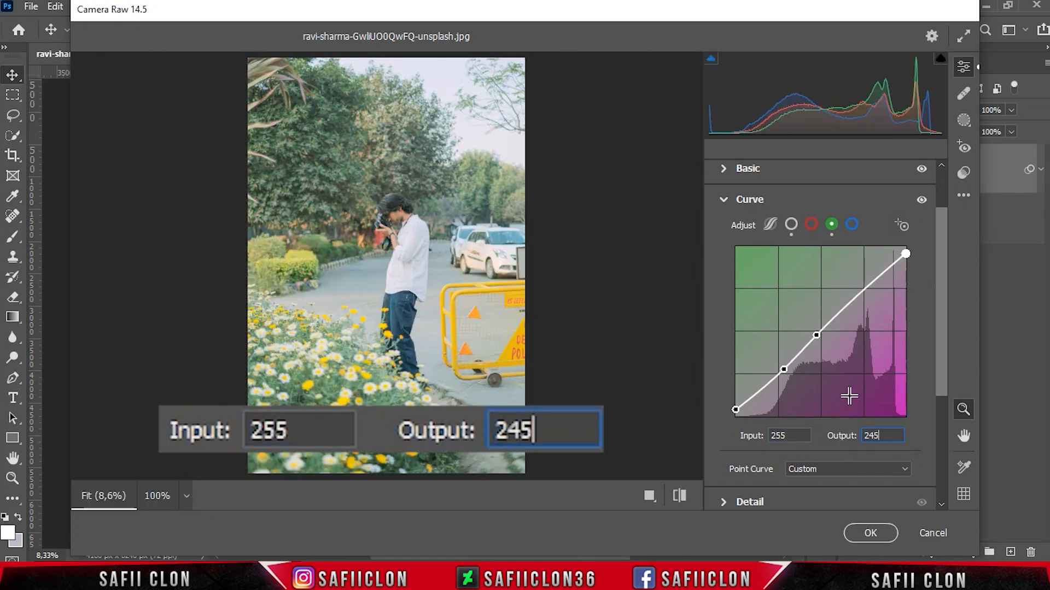
Step: Switch to the blue channel curve and add a midpoint at input 127, output 109
{"action": "left_click", "coordinate": [852, 225]}
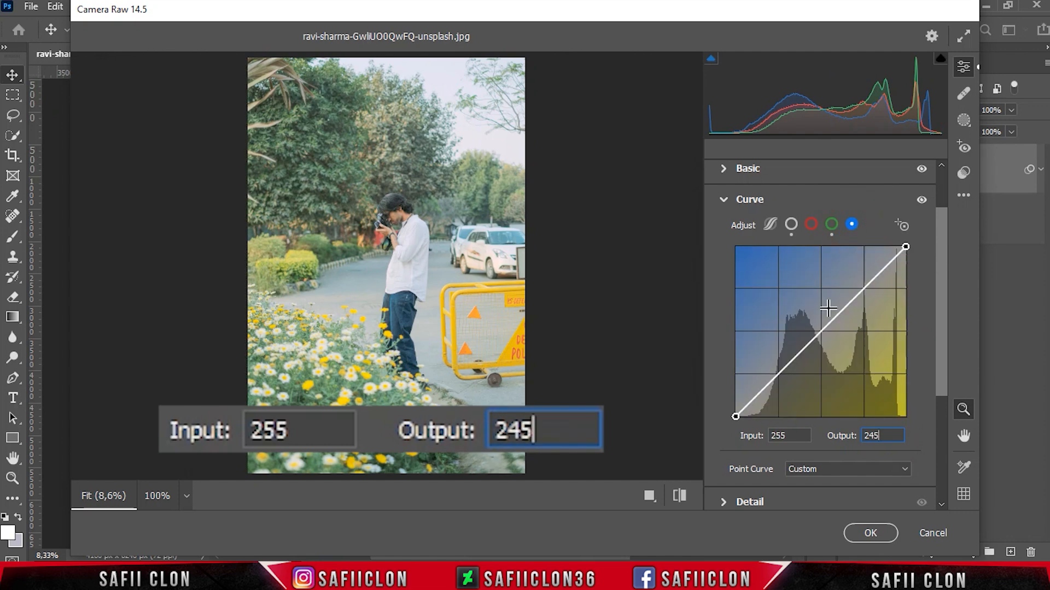
{"action": "left_click", "coordinate": [819, 335]}
{"action": "double_click", "coordinate": [773, 435]}
{"action": "type", "text": "127"}
{"action": "double_click", "coordinate": [877, 436]}
{"action": "type", "text": "109"}
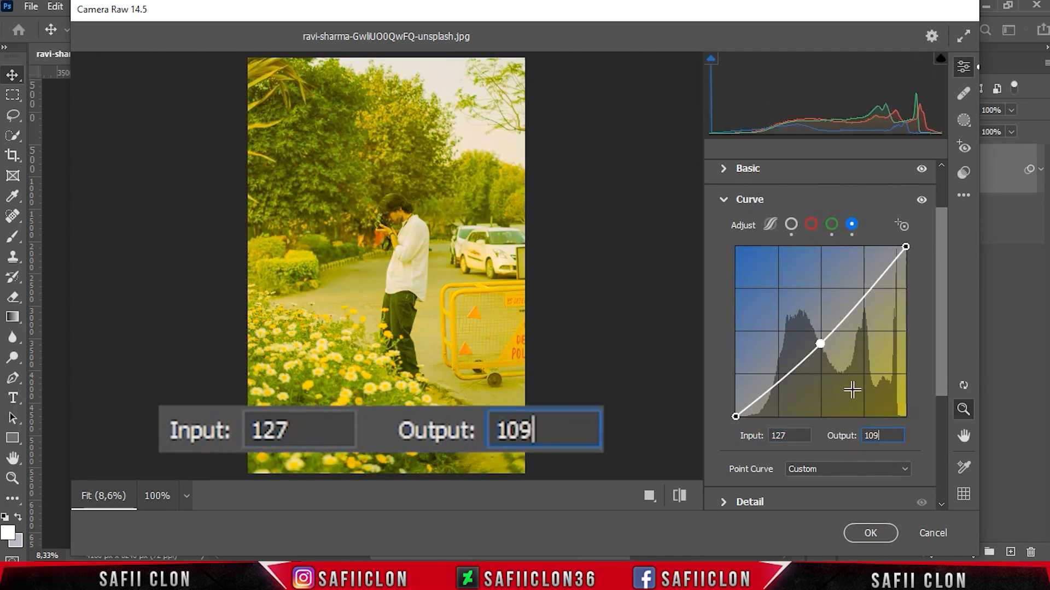
Step: Add a shadow point to the blue curve at input 61, output 64
{"action": "left_click", "coordinate": [780, 380]}
{"action": "double_click", "coordinate": [786, 435]}
{"action": "type", "text": "61"}
{"action": "double_click", "coordinate": [871, 435]}
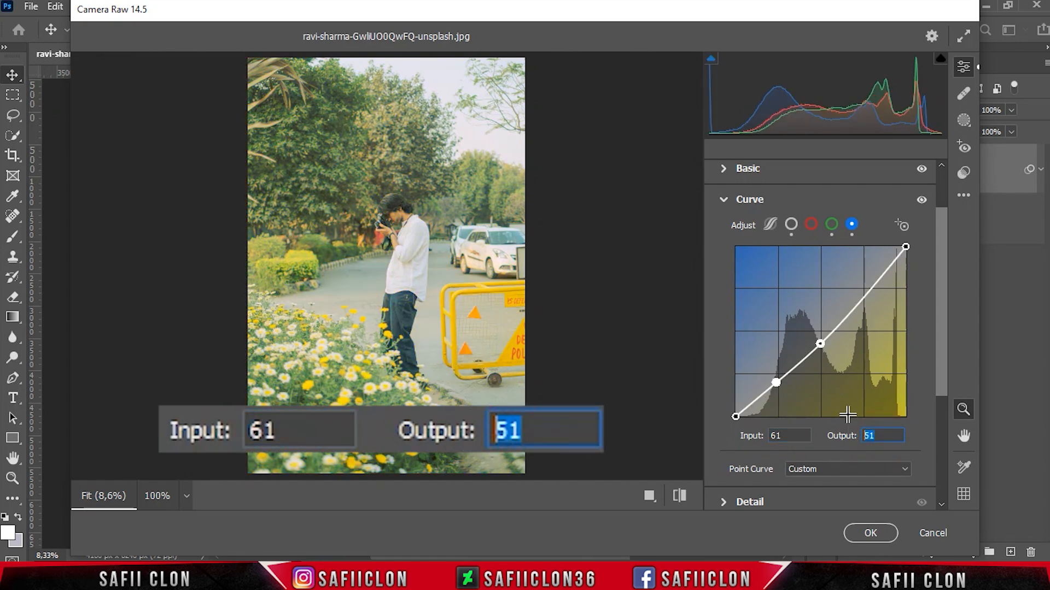
{"action": "type", "text": "64"}
Step: Raise the blue curve's black point to input 0, output 22
{"action": "left_click", "coordinate": [735, 416]}
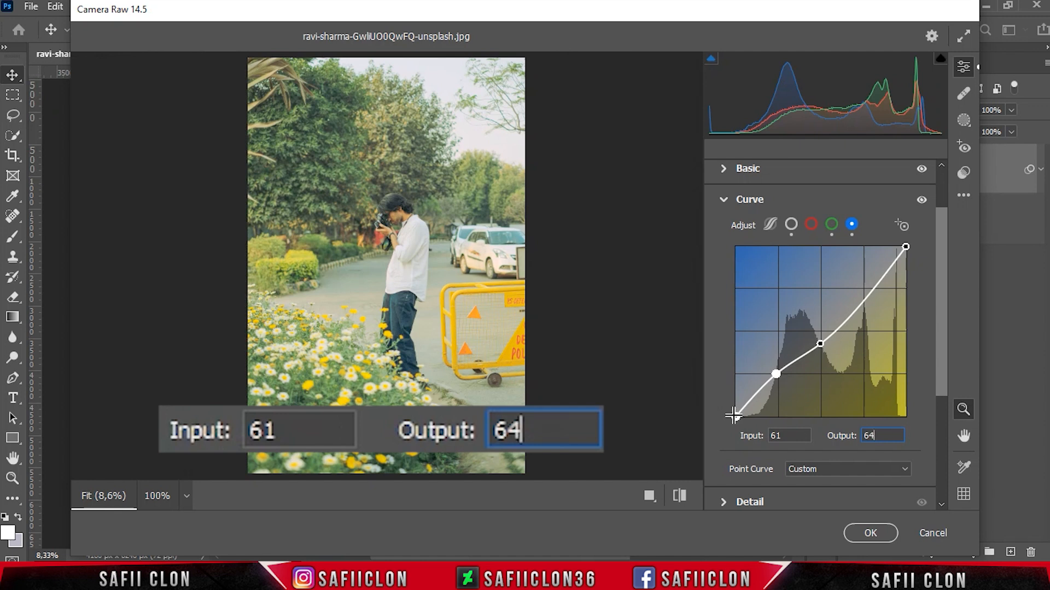
{"action": "double_click", "coordinate": [781, 435]}
{"action": "double_click", "coordinate": [865, 436]}
{"action": "type", "text": "22"}
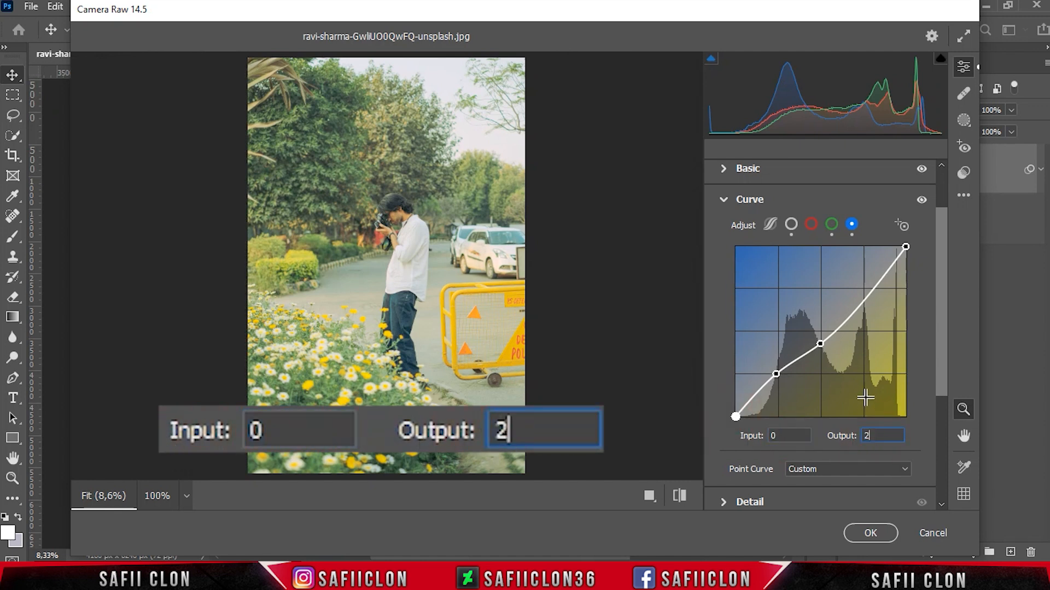
Step: Add a highlight point to the blue curve at input 219, output 192
{"action": "left_click", "coordinate": [864, 300]}
{"action": "double_click", "coordinate": [798, 436]}
{"action": "type", "text": "219"}
{"action": "double_click", "coordinate": [892, 436]}
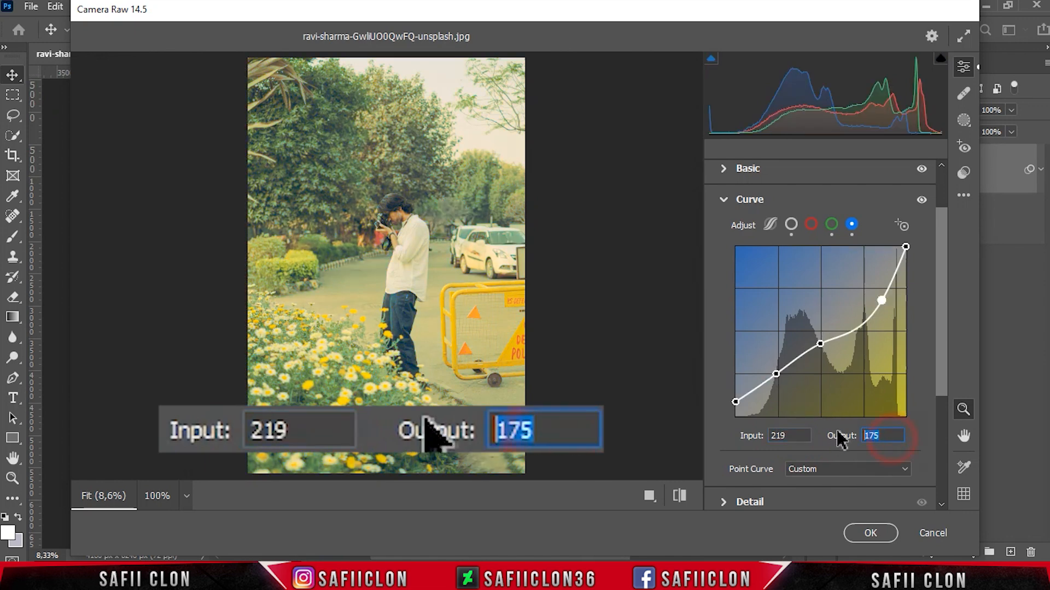
{"action": "type", "text": "192"}
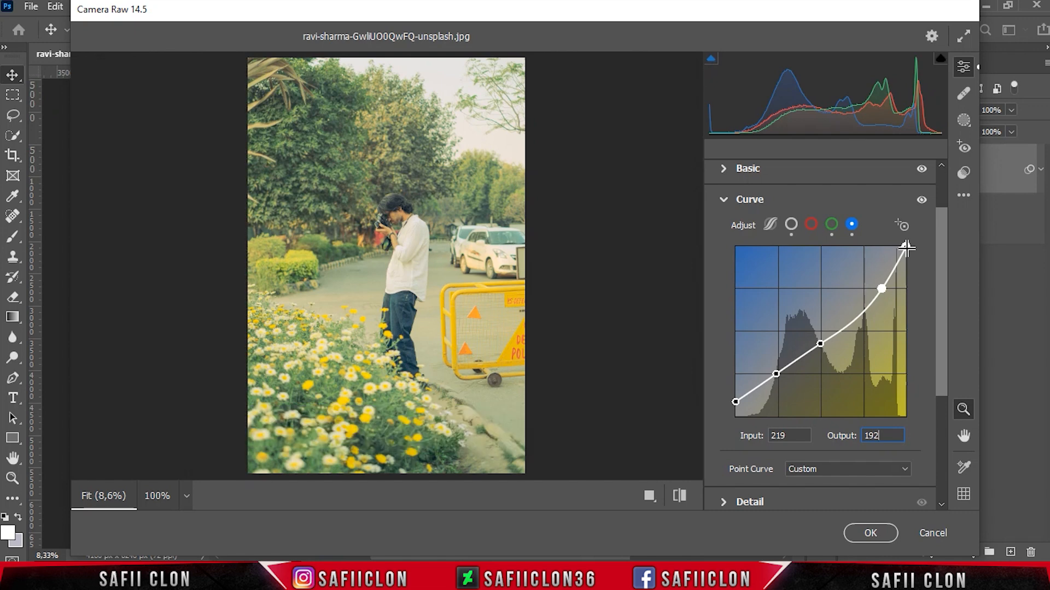
Step: Toggle the Curve section's preview on and off to compare the adjustment
{"action": "left_click", "coordinate": [924, 201]}
{"action": "left_click", "coordinate": [924, 201]}
{"action": "left_click", "coordinate": [924, 201]}
Step: Open the Color Mixer and in HSL Hue set Yellows -33, Greens -54 and Blues -64
{"action": "left_click_drag", "start_coordinate": [940, 241], "coordinate": [952, 336]}
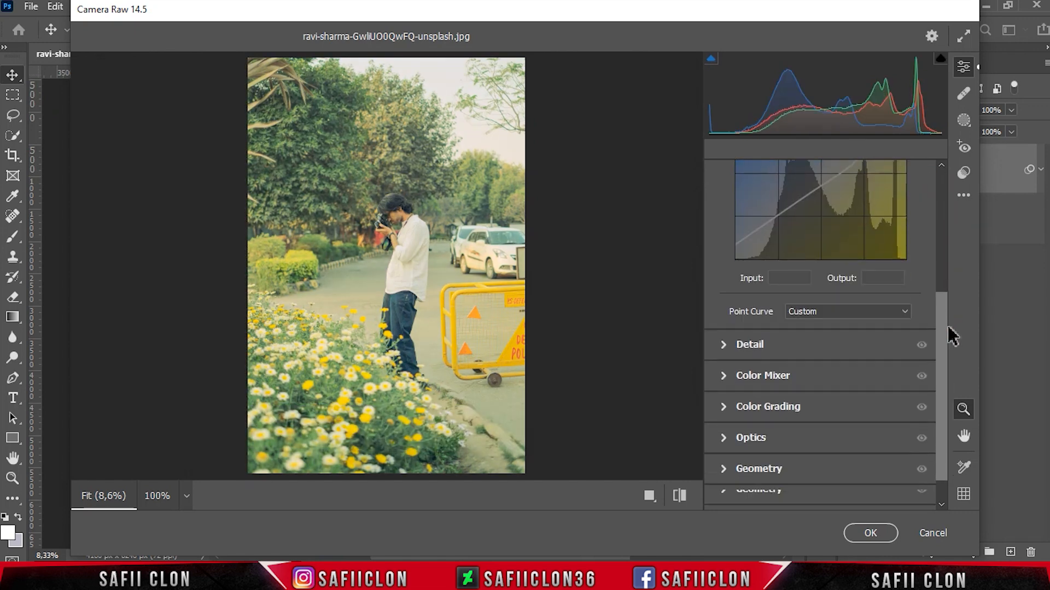
{"action": "left_click", "coordinate": [785, 377]}
{"action": "left_click", "coordinate": [727, 268]}
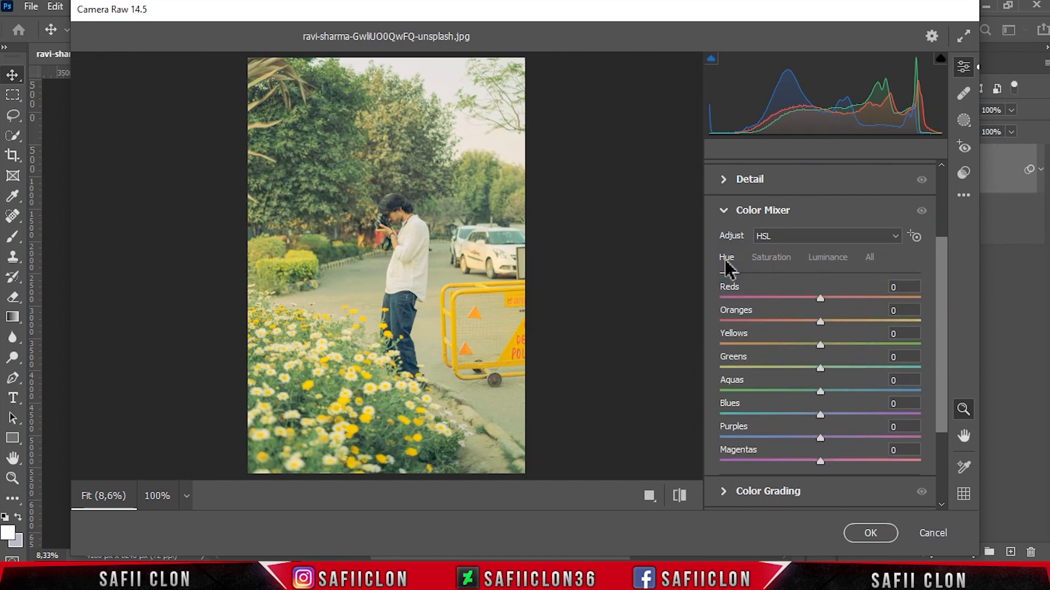
{"action": "left_click_drag", "start_coordinate": [821, 347], "coordinate": [767, 367]}
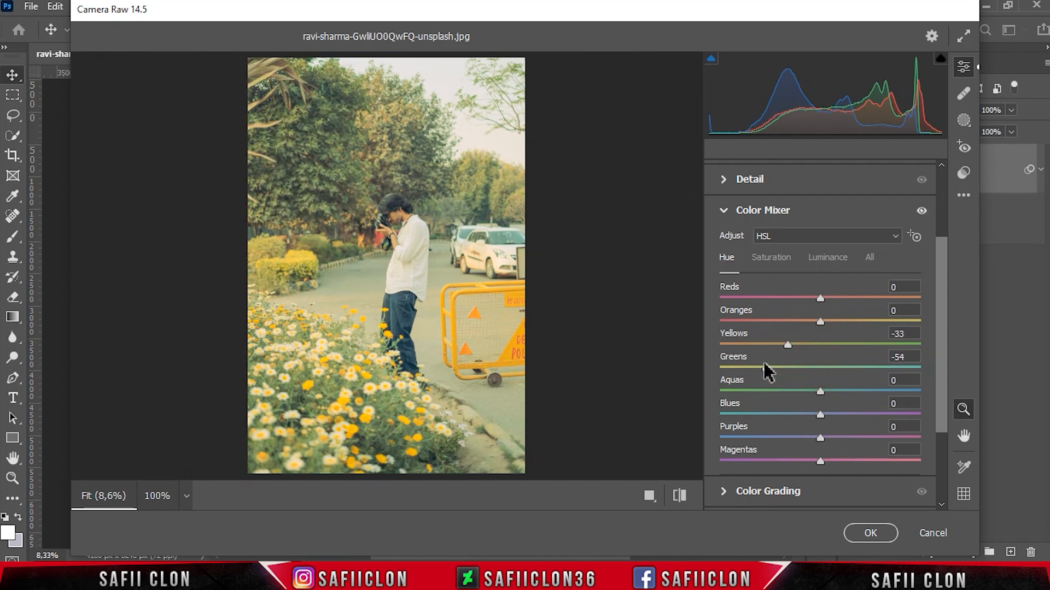
{"action": "left_click_drag", "start_coordinate": [822, 415], "coordinate": [758, 412]}
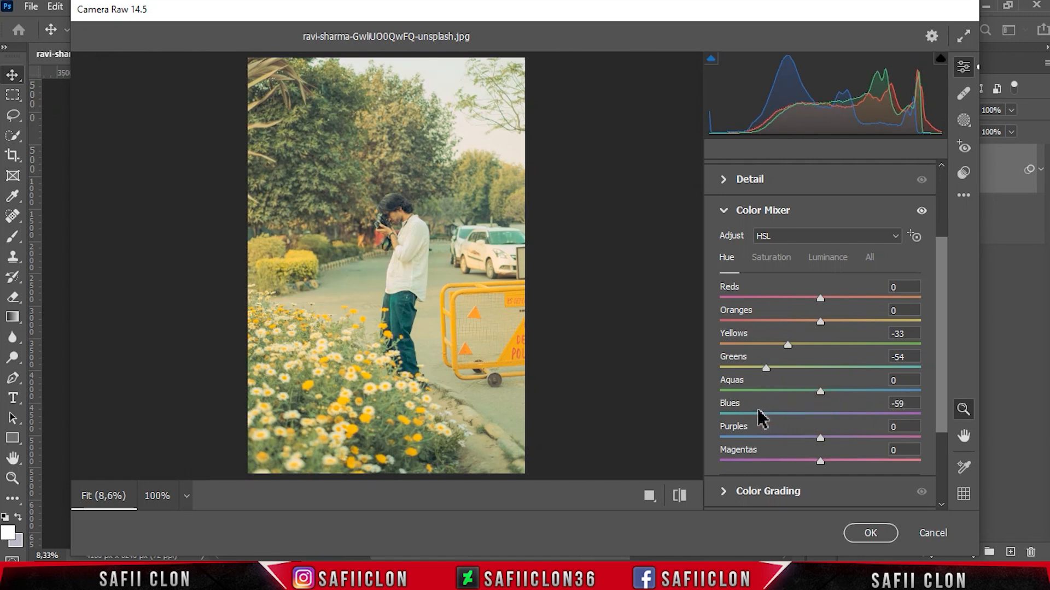
Step: In HSL Saturation set Yellows -39, Greens +24, Aquas -18 and Blues -61
{"action": "left_click", "coordinate": [768, 259]}
{"action": "left_click_drag", "start_coordinate": [820, 345], "coordinate": [814, 391]}
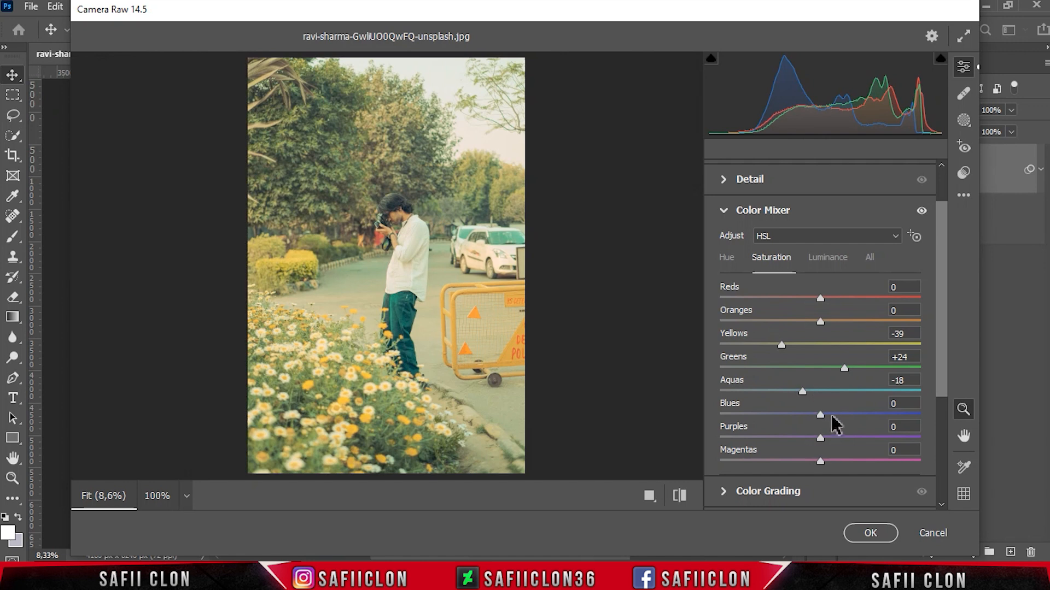
{"action": "left_click_drag", "start_coordinate": [820, 416], "coordinate": [761, 418]}
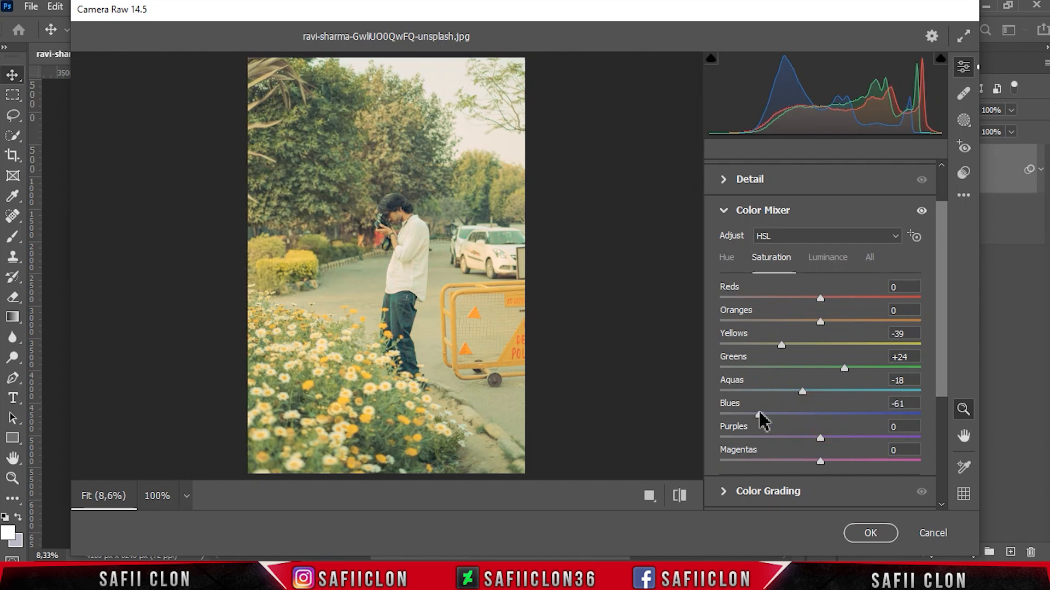
Step: In HSL Luminance set Yellows +11, Greens -14, Aquas -36 and Blues +40
{"action": "left_click", "coordinate": [834, 260]}
{"action": "left_click_drag", "start_coordinate": [821, 343], "coordinate": [834, 343]}
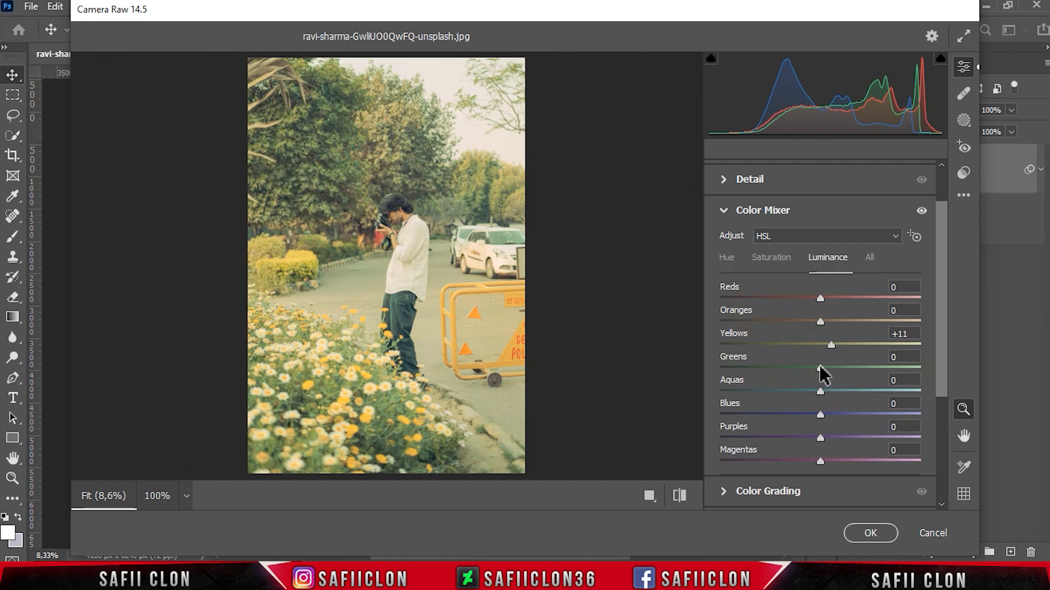
{"action": "left_click_drag", "start_coordinate": [818, 371], "coordinate": [785, 390]}
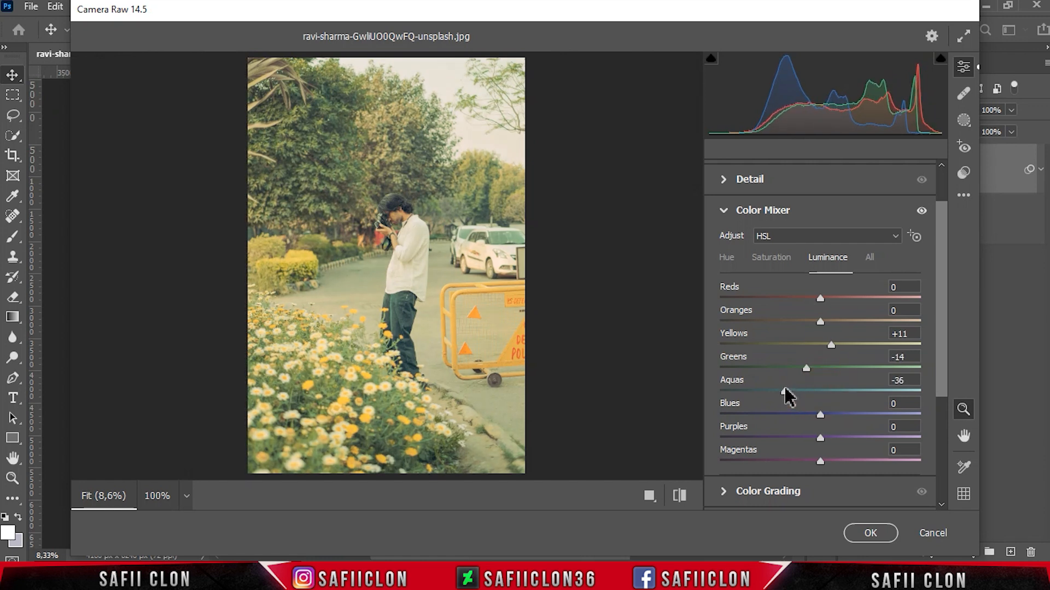
{"action": "left_click_drag", "start_coordinate": [823, 418], "coordinate": [861, 420]}
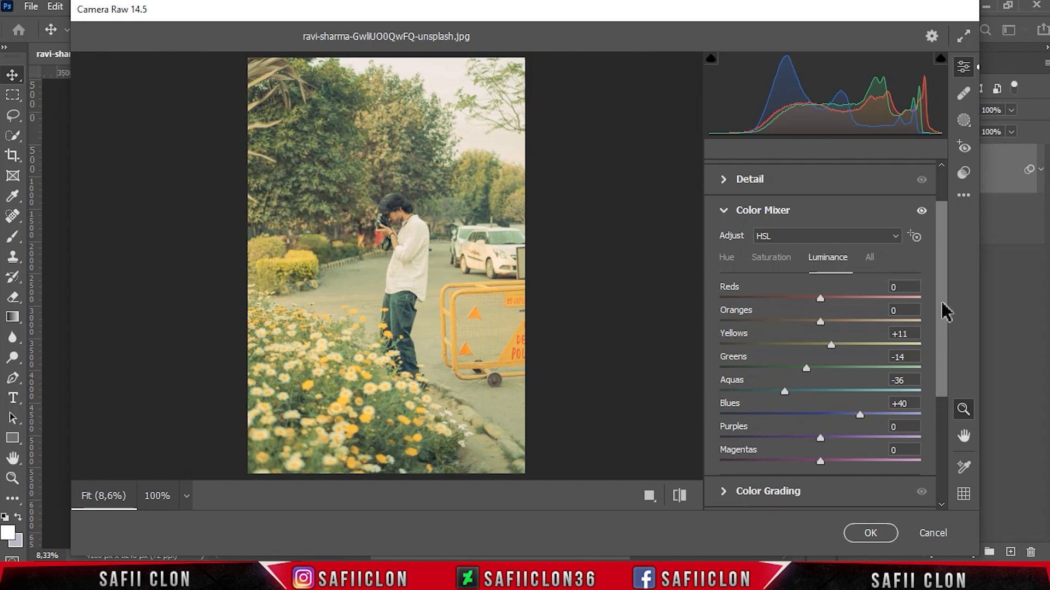
Step: Open Color Grading and set the shadows to hue 135, saturation 7, luminance -34
{"action": "scroll", "coordinate": [947, 311], "scroll_direction": "down", "scroll_amount": 3}
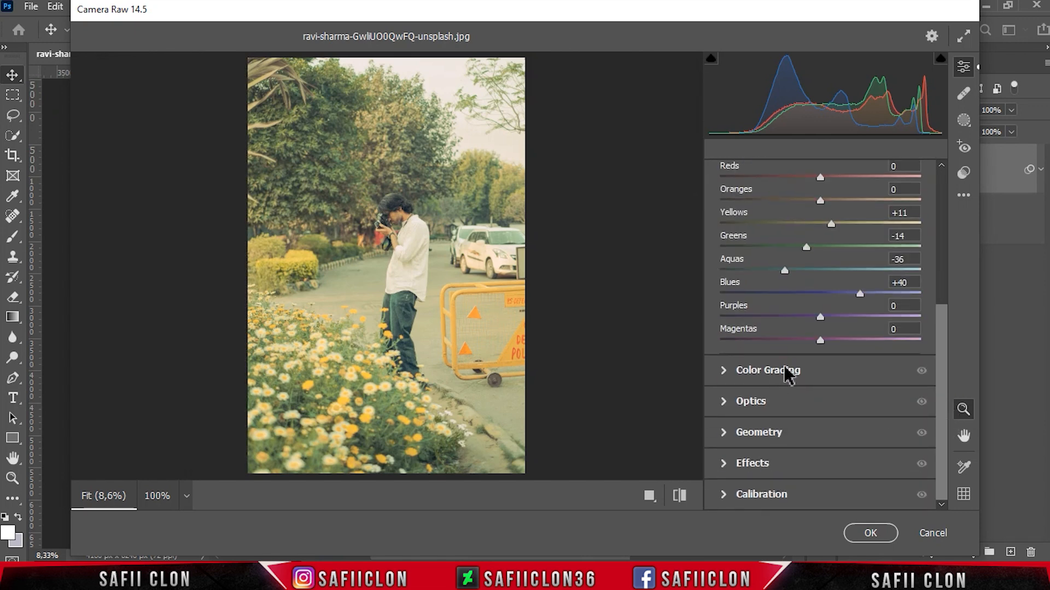
{"action": "left_click", "coordinate": [785, 373]}
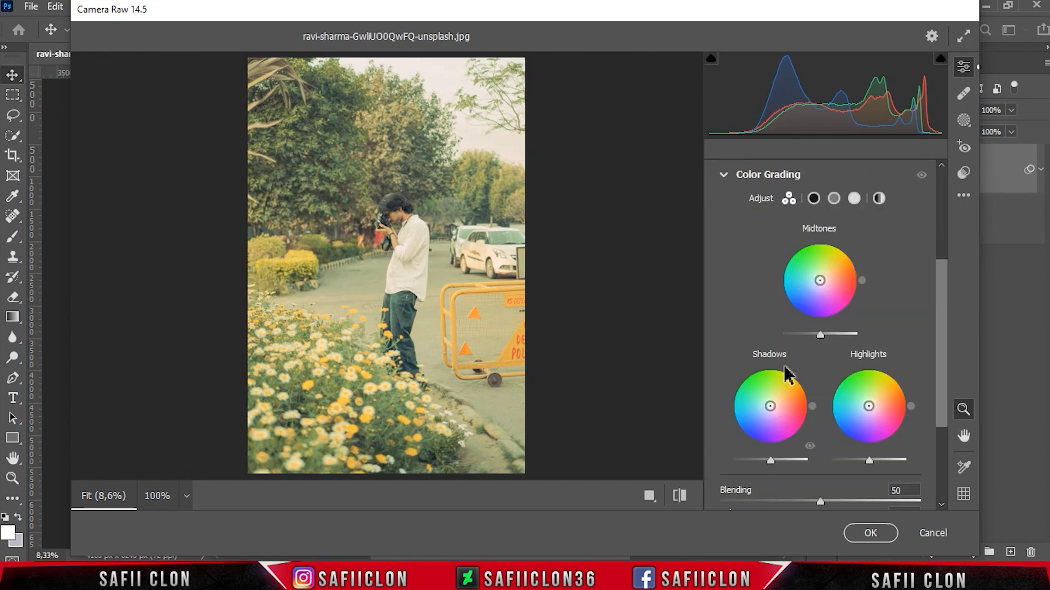
{"action": "left_click", "coordinate": [813, 198]}
{"action": "mouse_move", "coordinate": [722, 414]}
{"action": "left_mouse_down"}
{"action": "mouse_move", "coordinate": [813, 416]}
{"action": "mouse_move", "coordinate": [800, 425]}
{"action": "left_mouse_up"}
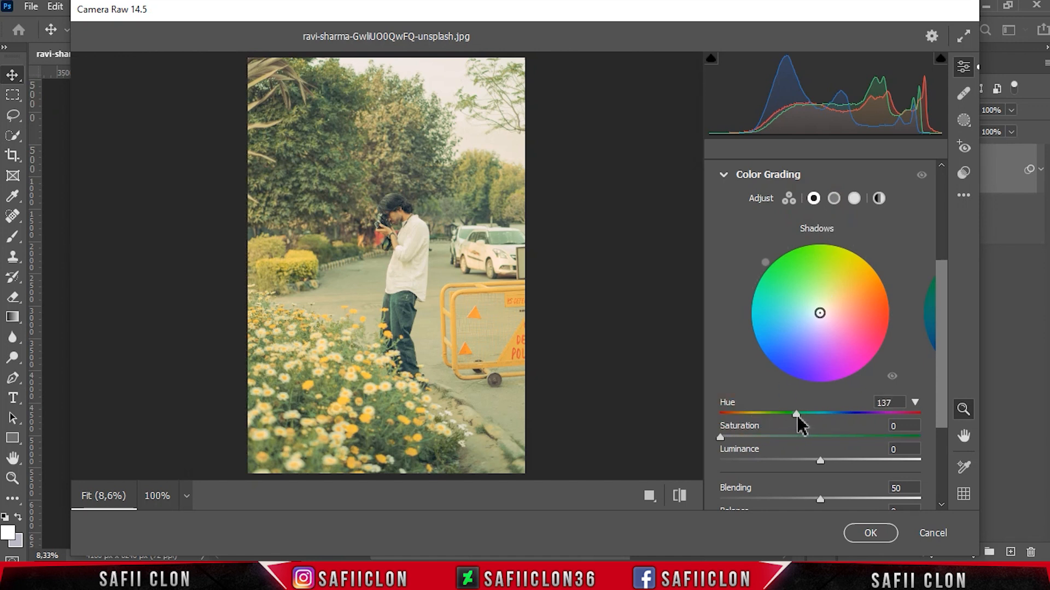
{"action": "left_click_drag", "start_coordinate": [720, 438], "coordinate": [734, 439]}
{"action": "left_click_drag", "start_coordinate": [815, 459], "coordinate": [787, 457]}
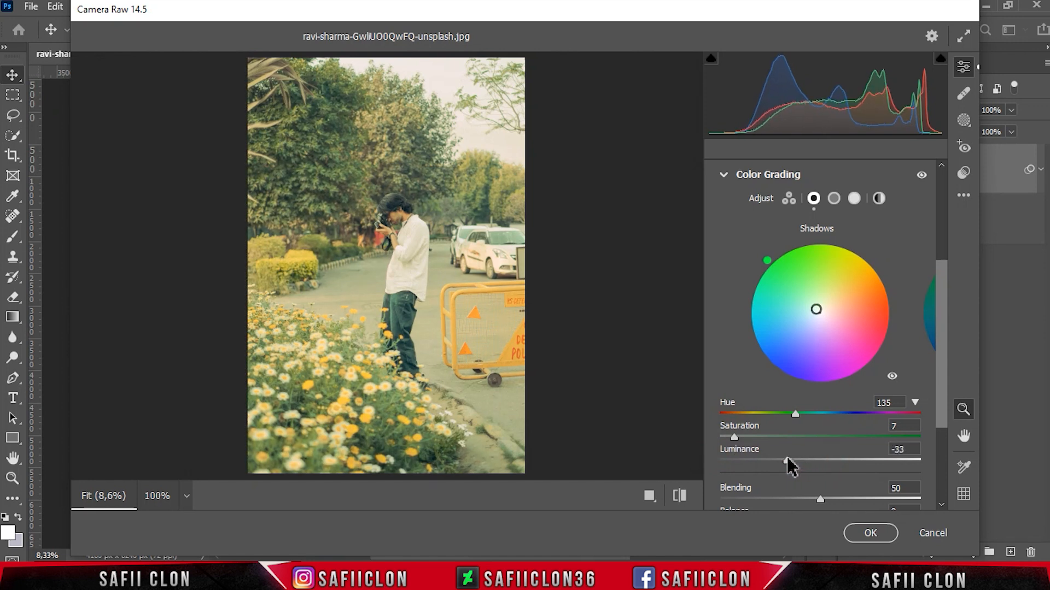
Step: Set the Color Grading midtones to hue 110, saturation 7, luminance +23
{"action": "left_click", "coordinate": [833, 198]}
{"action": "left_click_drag", "start_coordinate": [722, 414], "coordinate": [786, 420]}
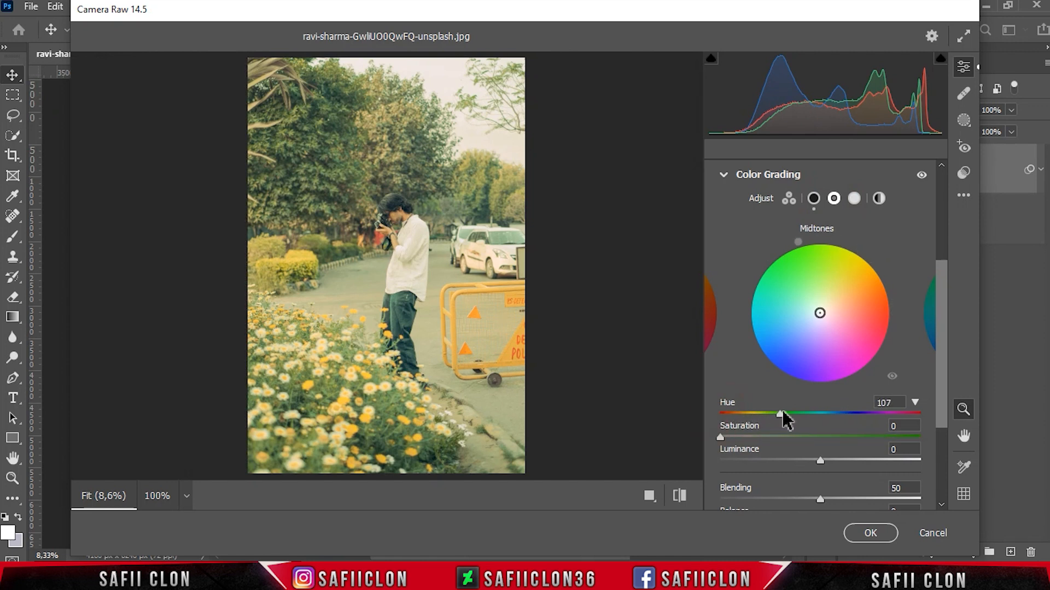
{"action": "left_click_drag", "start_coordinate": [721, 437], "coordinate": [735, 438]}
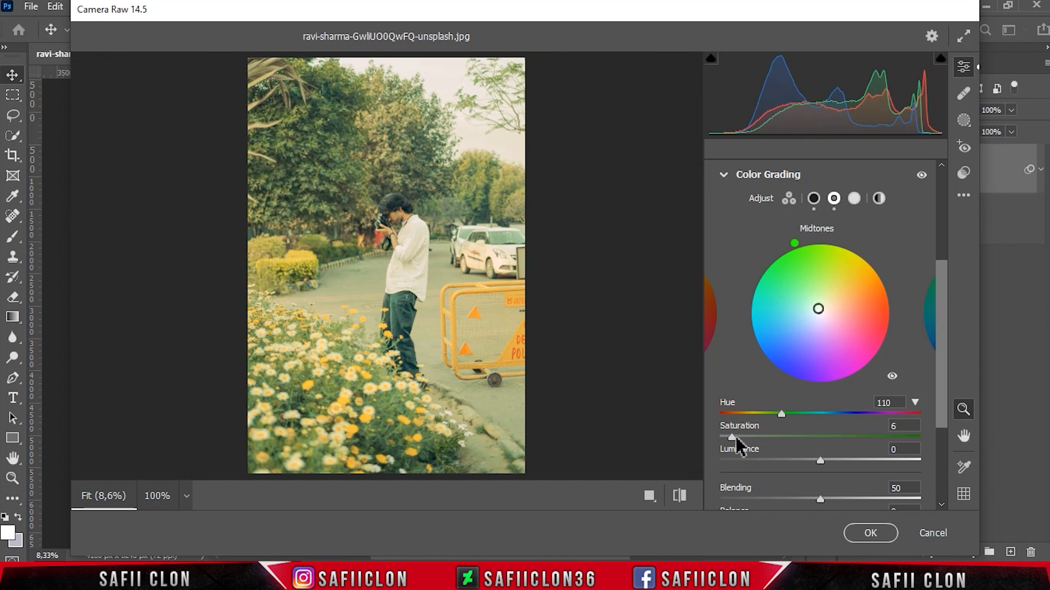
{"action": "left_click_drag", "start_coordinate": [833, 457], "coordinate": [843, 457]}
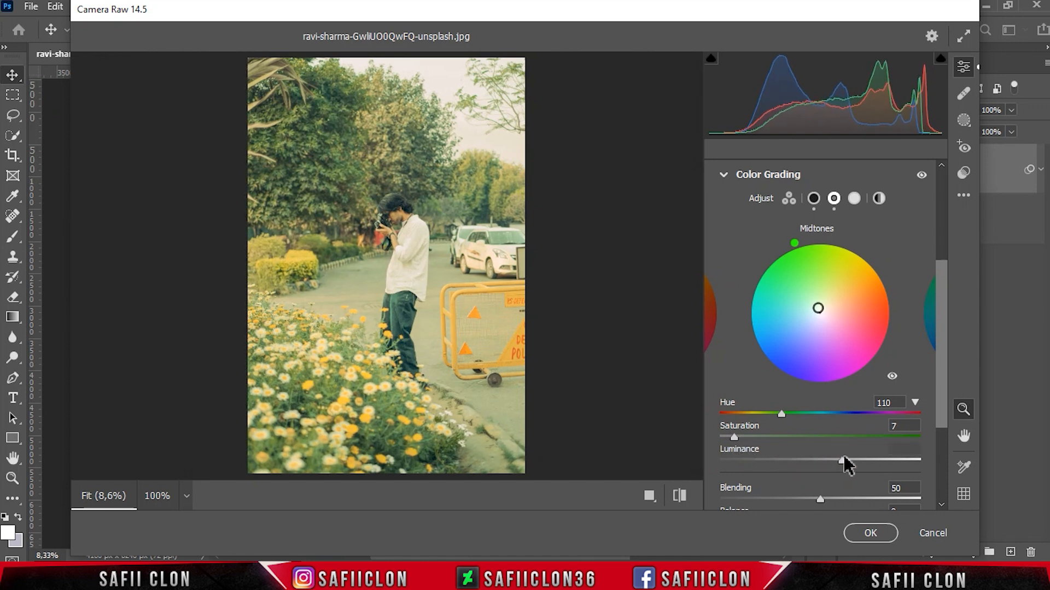
Step: Set the Color Grading highlights to hue 123, saturation 5, luminance -19
{"action": "left_click", "coordinate": [854, 198]}
{"action": "mouse_move", "coordinate": [729, 413]}
{"action": "left_mouse_down"}
{"action": "mouse_move", "coordinate": [798, 414]}
{"action": "mouse_move", "coordinate": [788, 413]}
{"action": "left_mouse_up"}
{"action": "left_click_drag", "start_coordinate": [727, 442], "coordinate": [803, 456]}
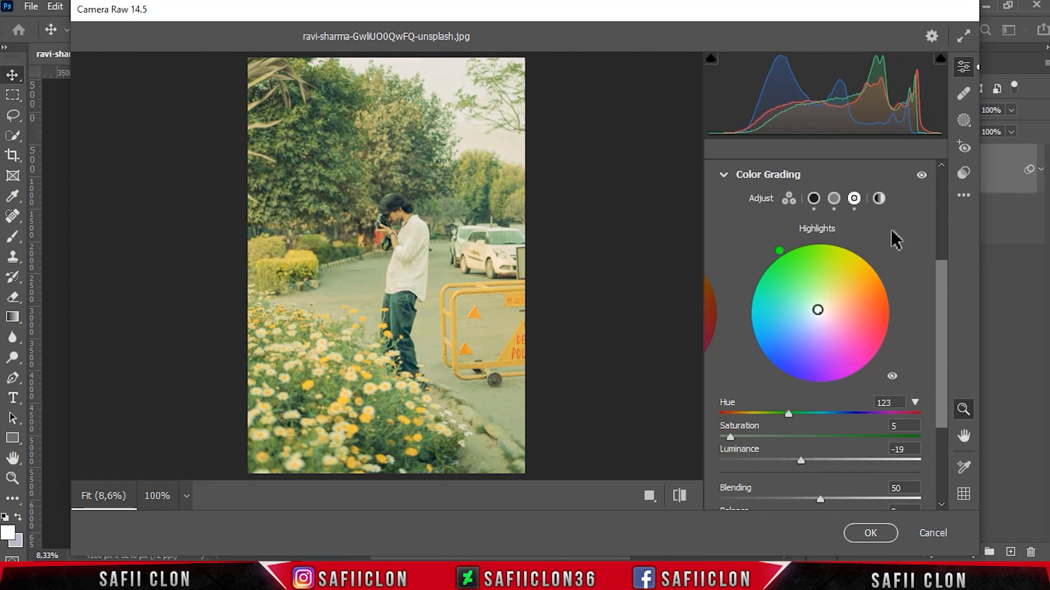
Step: Set the Color Grading global wheel to hue 84, saturation 10, luminance -19
{"action": "left_click", "coordinate": [879, 199]}
{"action": "left_click_drag", "start_coordinate": [723, 415], "coordinate": [766, 418]}
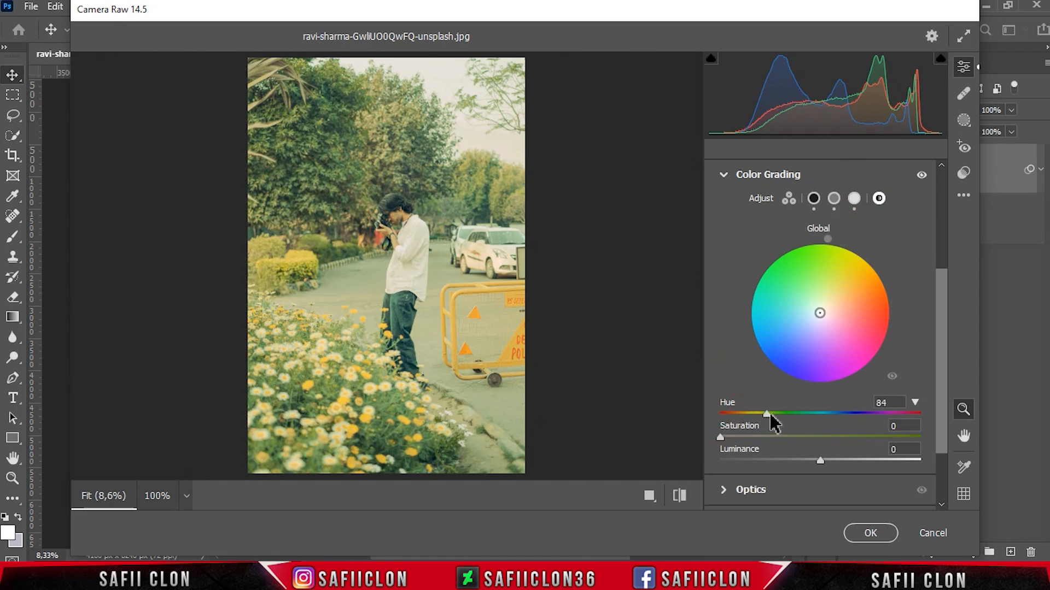
{"action": "left_click_drag", "start_coordinate": [721, 438], "coordinate": [740, 438]}
{"action": "left_click_drag", "start_coordinate": [815, 459], "coordinate": [799, 461]}
Step: Open Effects and set Grain to 24 and Vignetting to -10
{"action": "left_click_drag", "start_coordinate": [941, 286], "coordinate": [949, 373]}
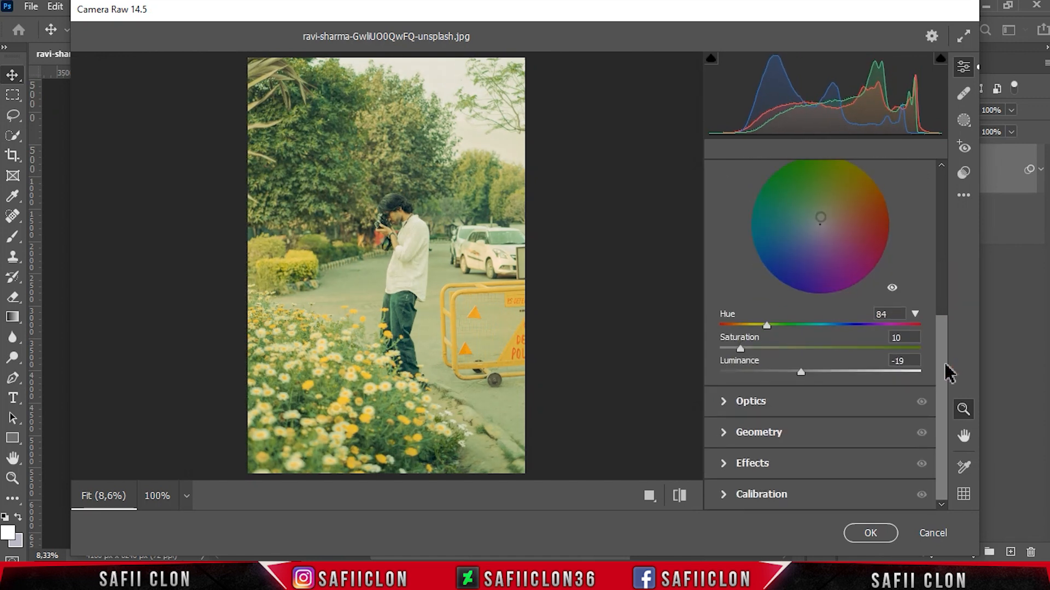
{"action": "left_click", "coordinate": [765, 467]}
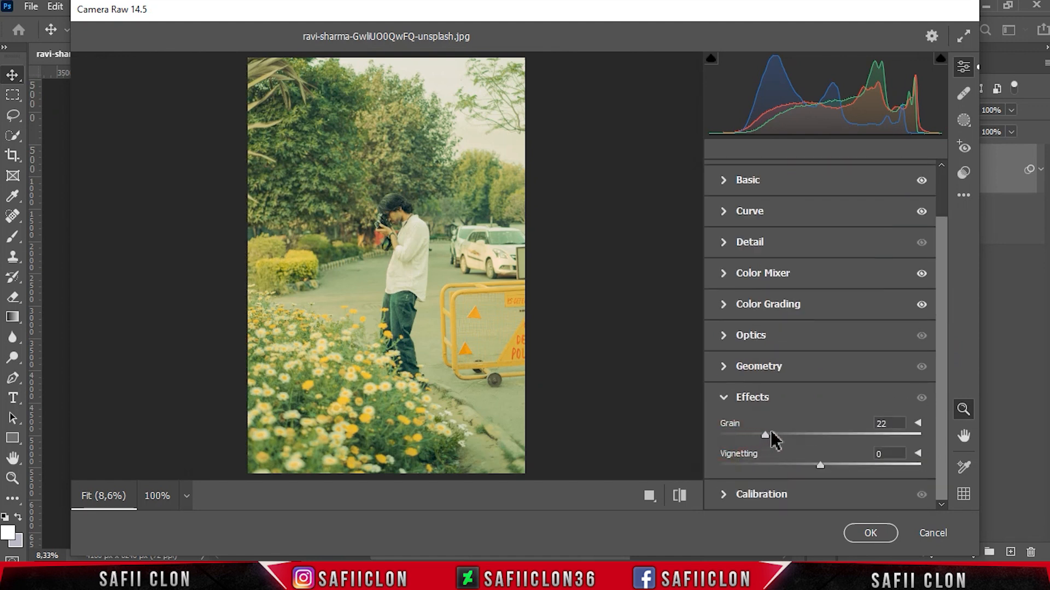
{"action": "left_click_drag", "start_coordinate": [821, 462], "coordinate": [809, 463]}
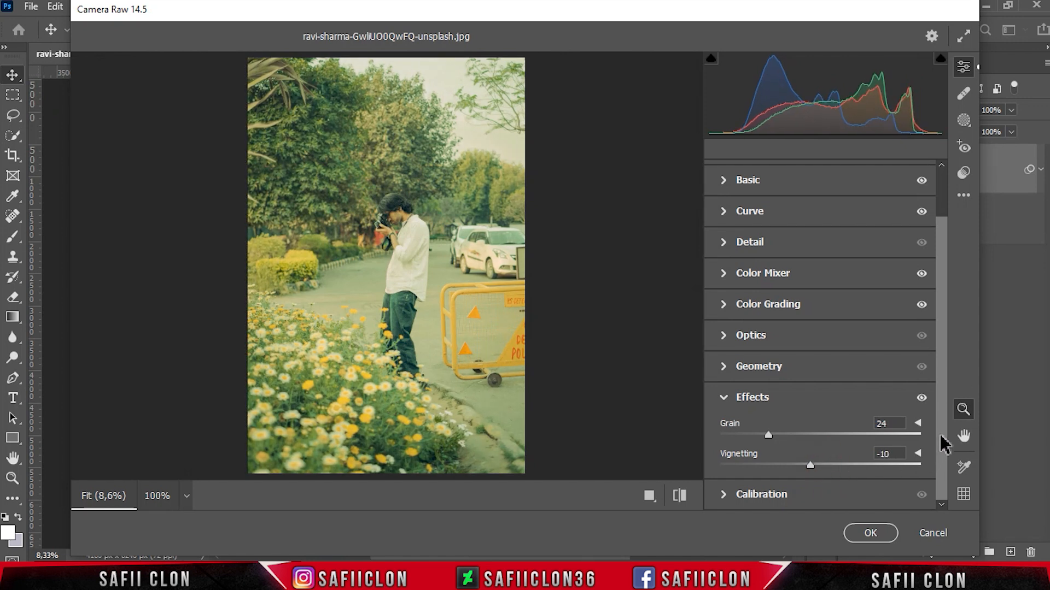
Step: Browse the profiles and apply the Vintage 01 profile at amount 100
{"action": "left_click_drag", "start_coordinate": [940, 437], "coordinate": [939, 377]}
{"action": "left_click", "coordinate": [842, 209]}
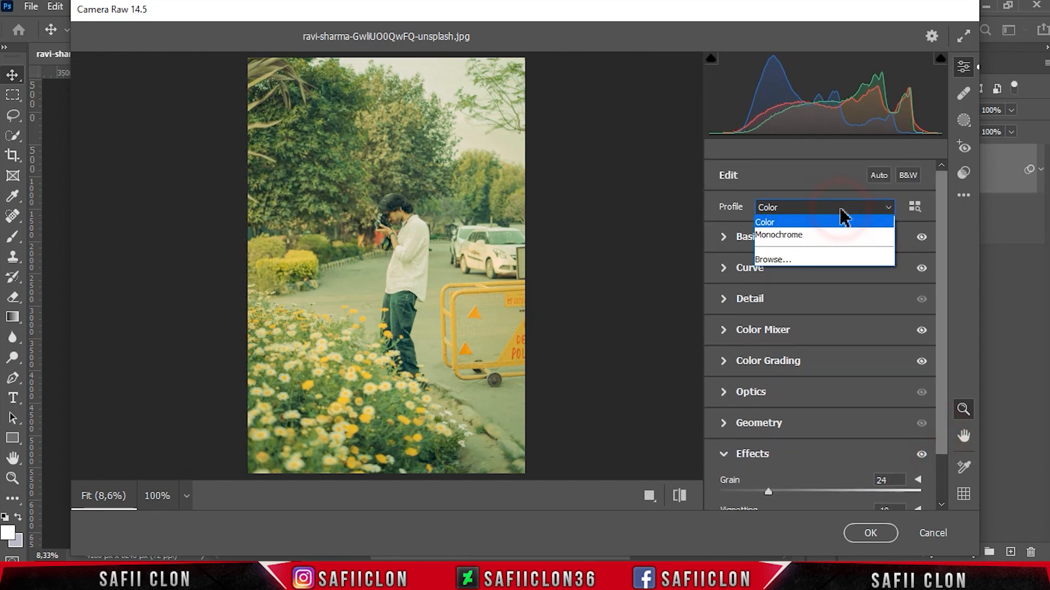
{"action": "left_click", "coordinate": [809, 260]}
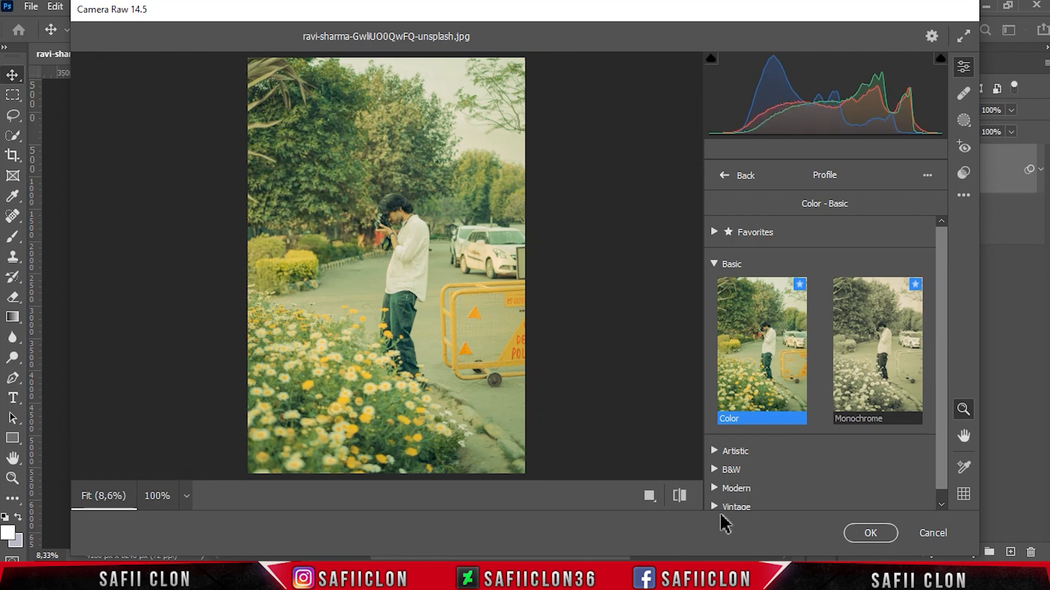
{"action": "left_click", "coordinate": [735, 507]}
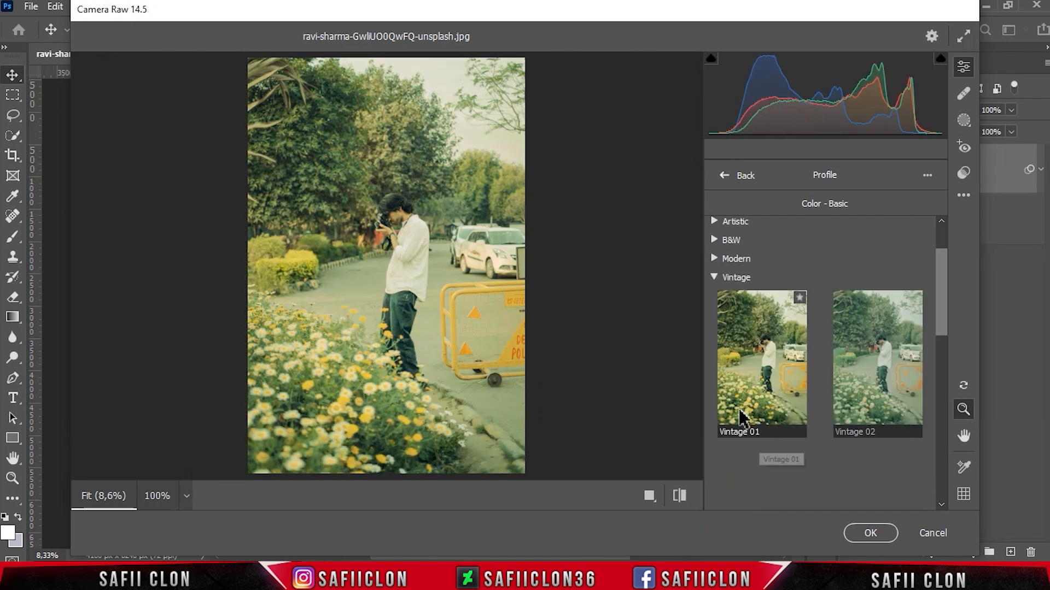
{"action": "left_click", "coordinate": [758, 366]}
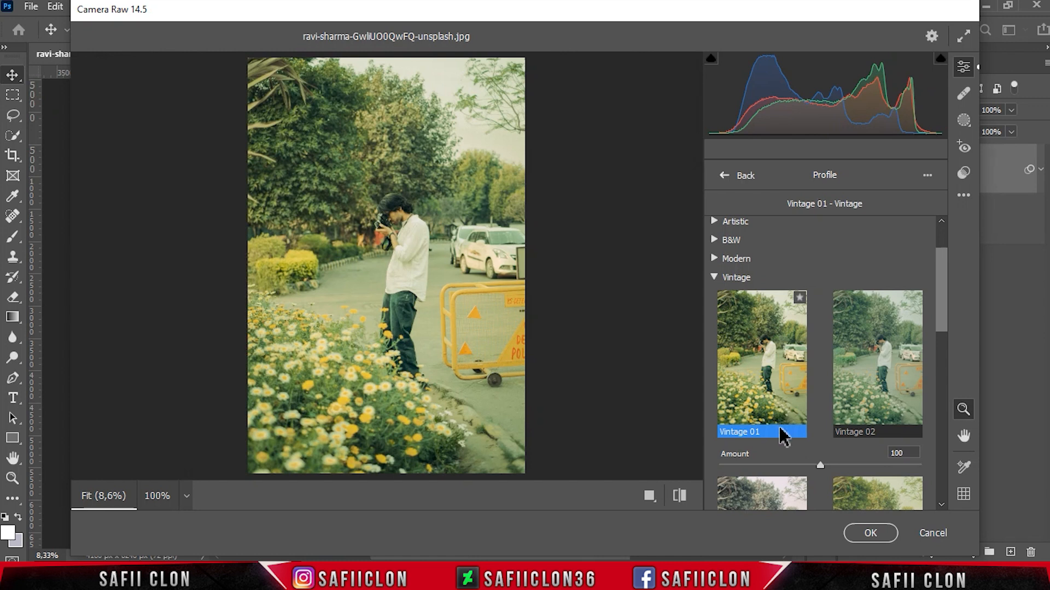
{"action": "mouse_move", "coordinate": [818, 465]}
{"action": "left_mouse_down"}
{"action": "mouse_move", "coordinate": [838, 465]}
{"action": "mouse_move", "coordinate": [778, 464]}
{"action": "mouse_move", "coordinate": [819, 463]}
{"action": "left_mouse_up"}
{"action": "left_click", "coordinate": [723, 175]}
Step: Cycle through the before and after views to compare the grade
{"action": "mouse_move", "coordinate": [654, 499]}
{"action": "left_click", "coordinate": [612, 496]}
{"action": "left_click", "coordinate": [613, 498]}
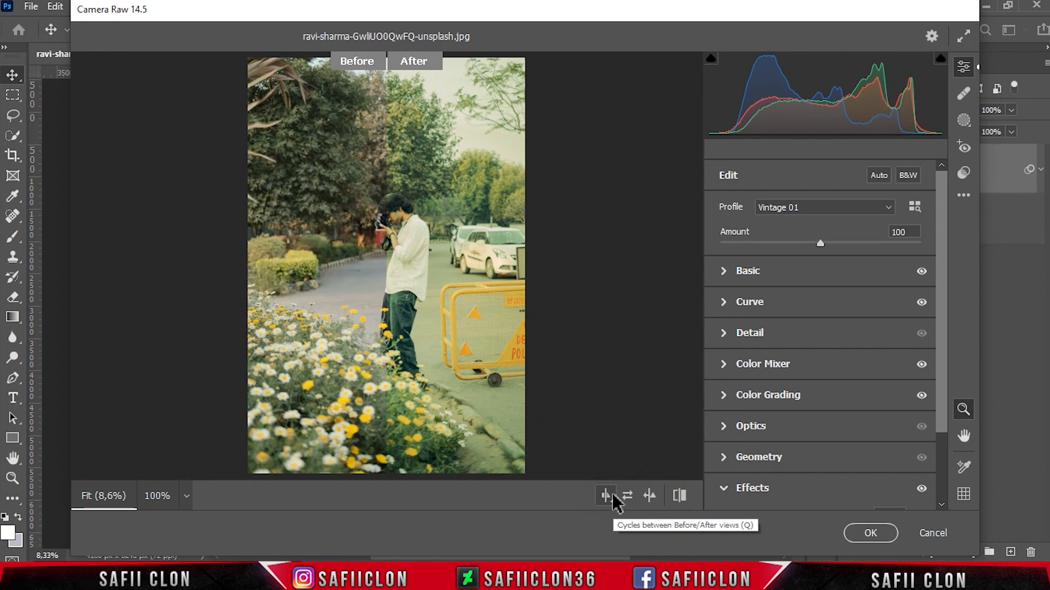
{"action": "left_click", "coordinate": [612, 496]}
{"action": "left_click", "coordinate": [613, 496]}
{"action": "left_click", "coordinate": [613, 497]}
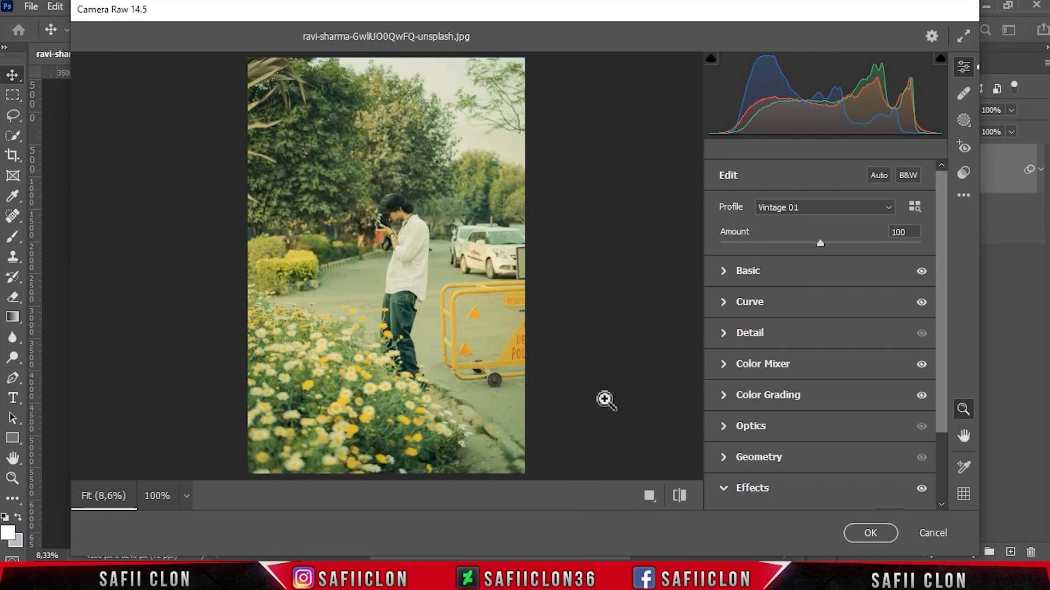
Step: Apply the Camera Raw Filter and toggle the EDIT layer's visibility to compare with the original
{"action": "left_click", "coordinate": [868, 533]}
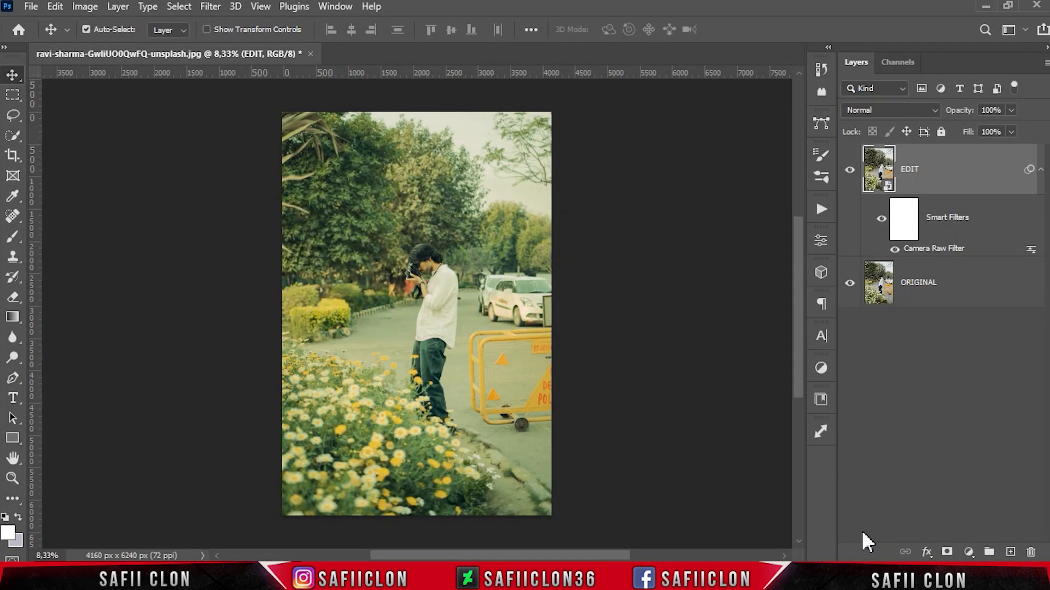
{"action": "left_click", "coordinate": [850, 171]}
{"action": "left_click", "coordinate": [850, 170]}
{"action": "left_click", "coordinate": [850, 170]}
{"action": "left_click", "coordinate": [850, 171]}
{"action": "left_click", "coordinate": [849, 171]}
{"action": "left_click", "coordinate": [850, 170]}
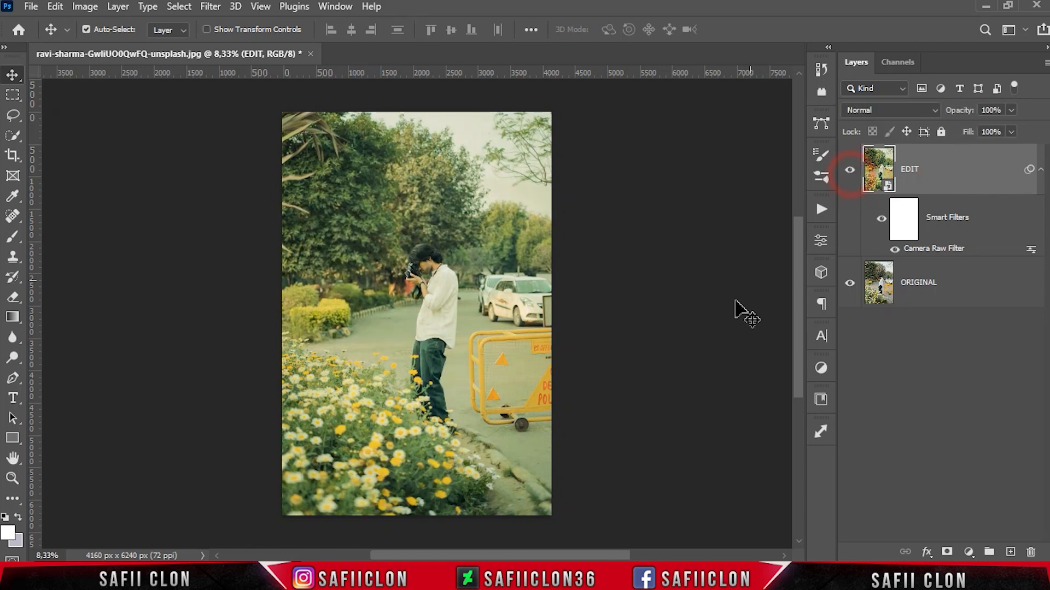
Step: Reopen the Camera Raw Filter and save its settings as the preset file LCA.xmp
{"action": "double_click", "coordinate": [931, 248]}
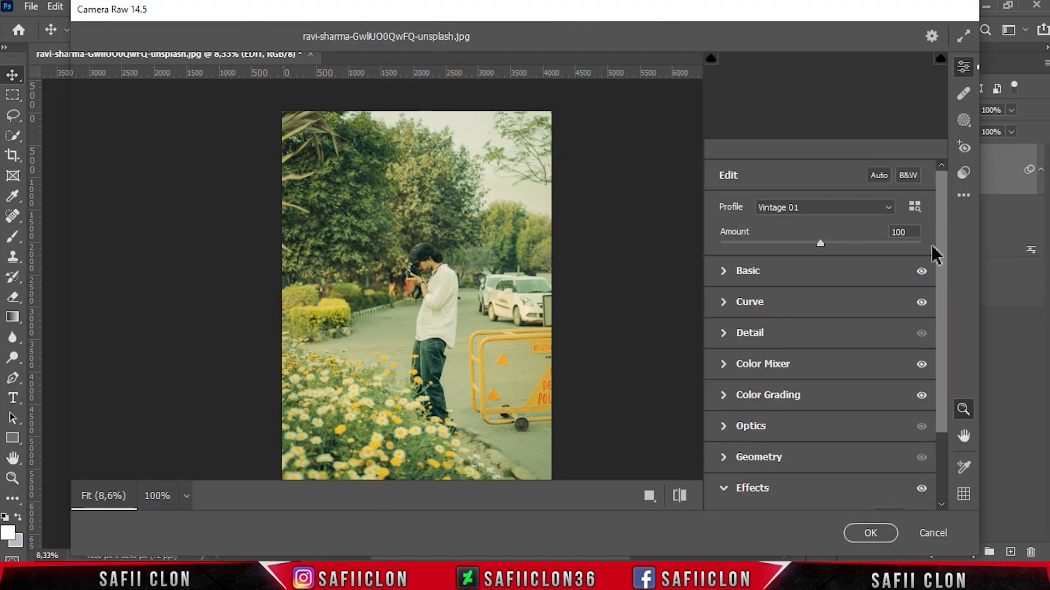
{"action": "left_click", "coordinate": [963, 195]}
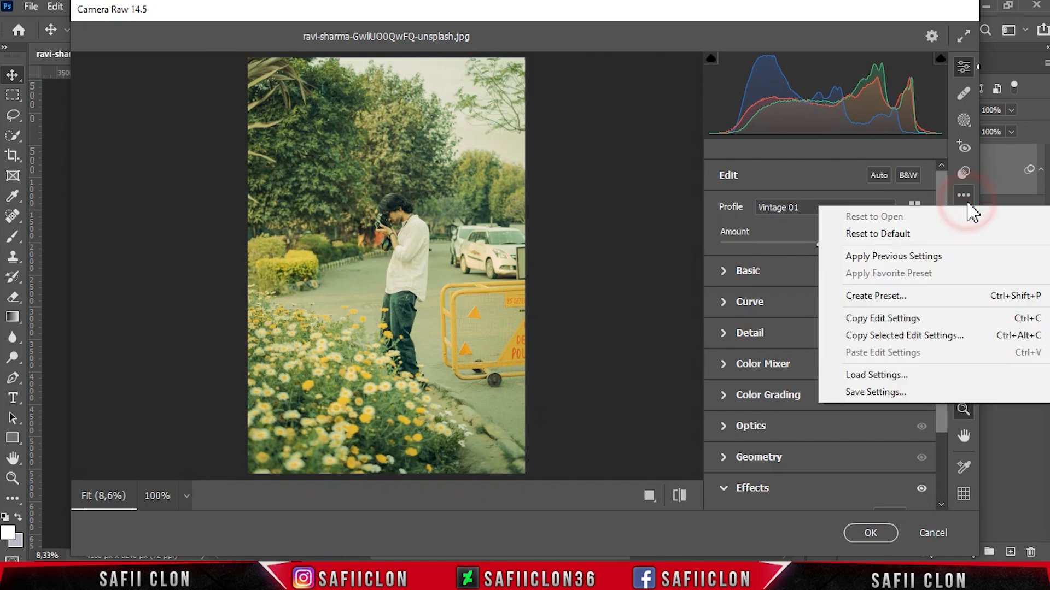
{"action": "left_click", "coordinate": [872, 392]}
{"action": "left_click", "coordinate": [644, 94]}
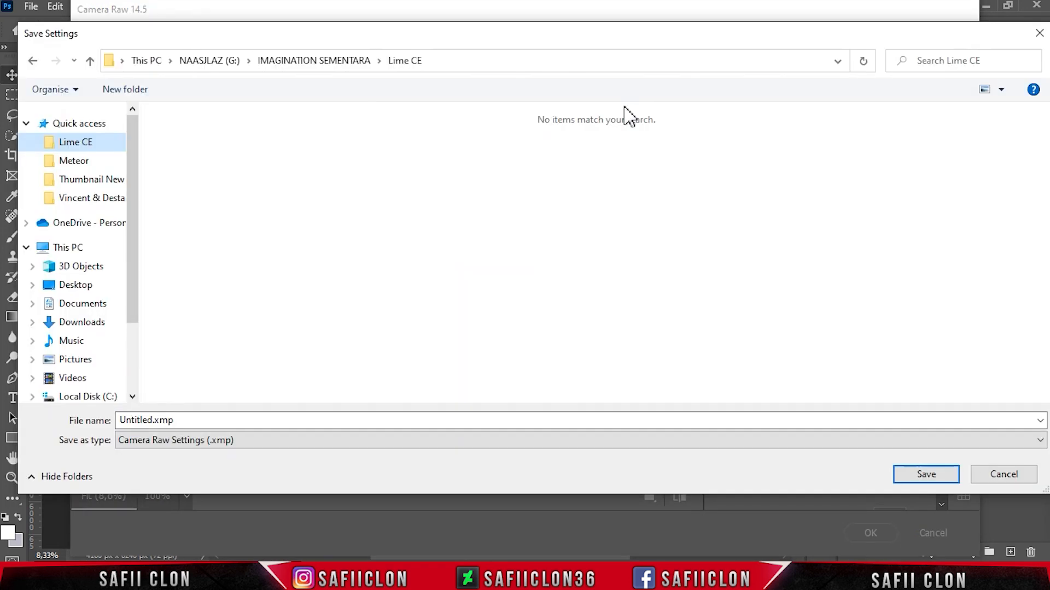
{"action": "left_click", "coordinate": [348, 419]}
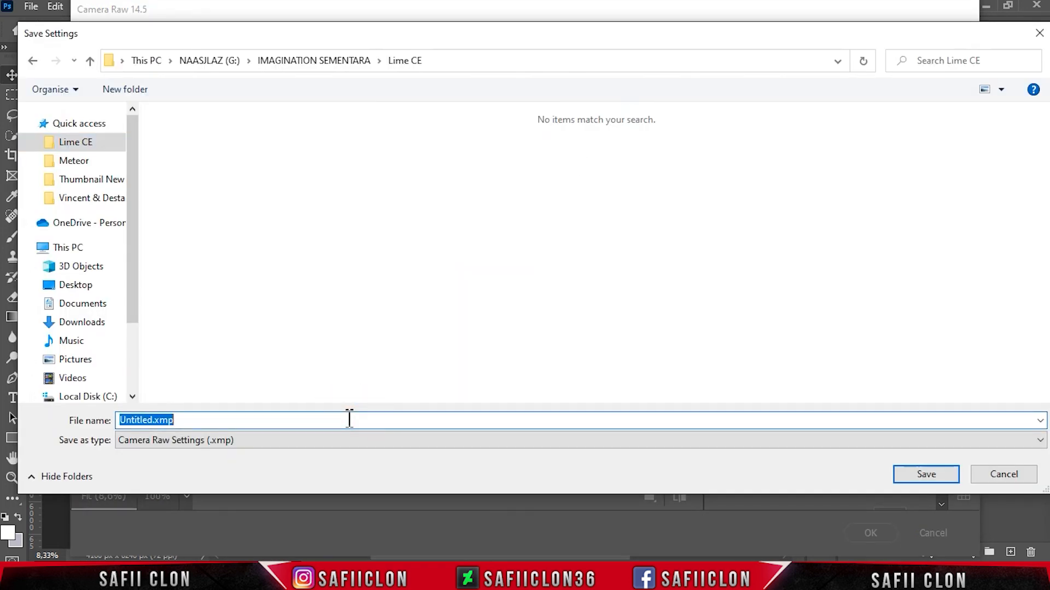
{"action": "type", "text": "K"}
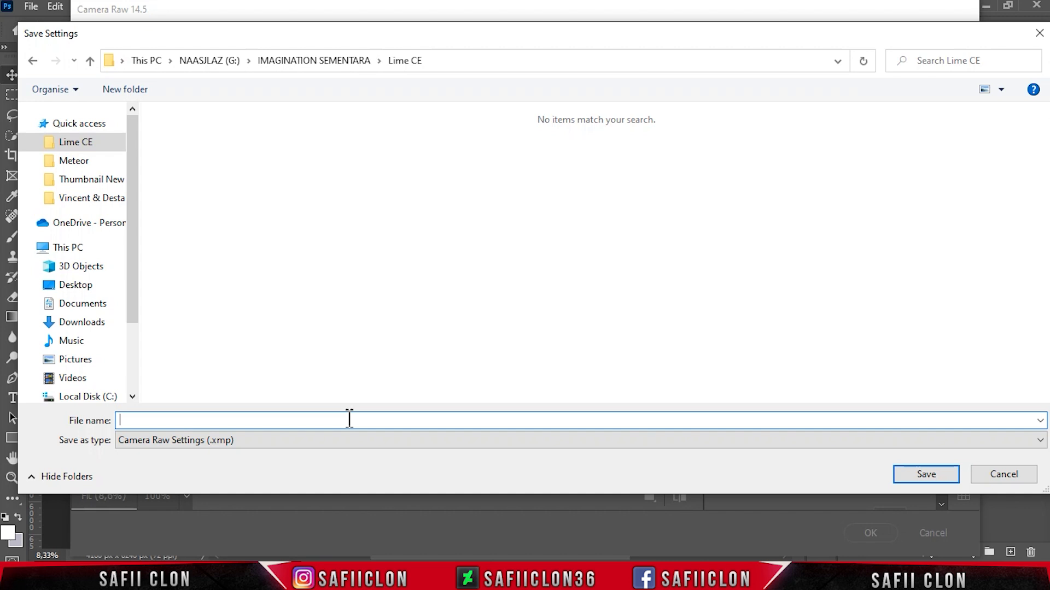
{"action": "left_click", "coordinate": [345, 439]}
{"action": "left_click", "coordinate": [288, 456]}
{"action": "left_click", "coordinate": [909, 474]}
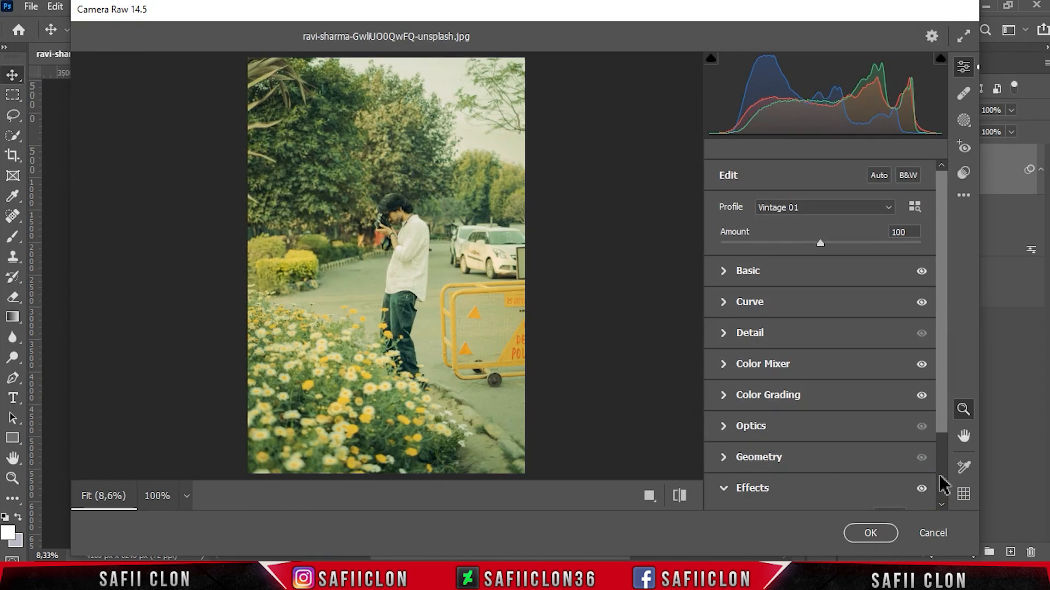
Step: Cycle through the before and after views again and close the Camera Raw Filter
{"action": "left_click", "coordinate": [649, 495]}
{"action": "left_click", "coordinate": [612, 494]}
{"action": "left_click", "coordinate": [613, 495]}
{"action": "left_click", "coordinate": [614, 497]}
{"action": "left_click", "coordinate": [866, 534]}
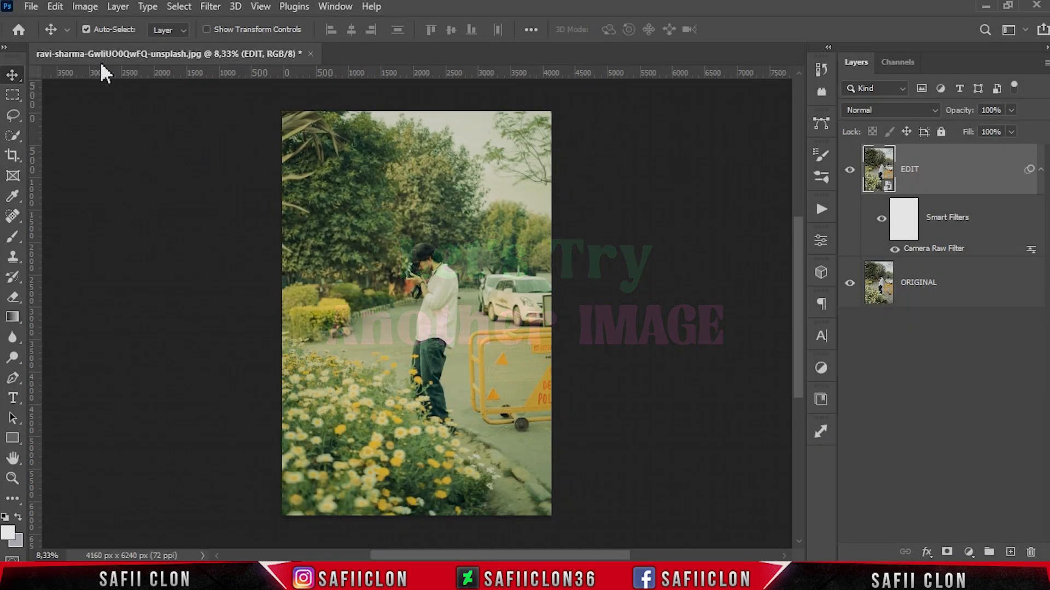
Step: Open the image ravi-sharma-mQt8BwS1pl4-unsplash.jpg from the Lime CE folder
{"action": "left_click", "coordinate": [31, 6]}
{"action": "left_click", "coordinate": [66, 37]}
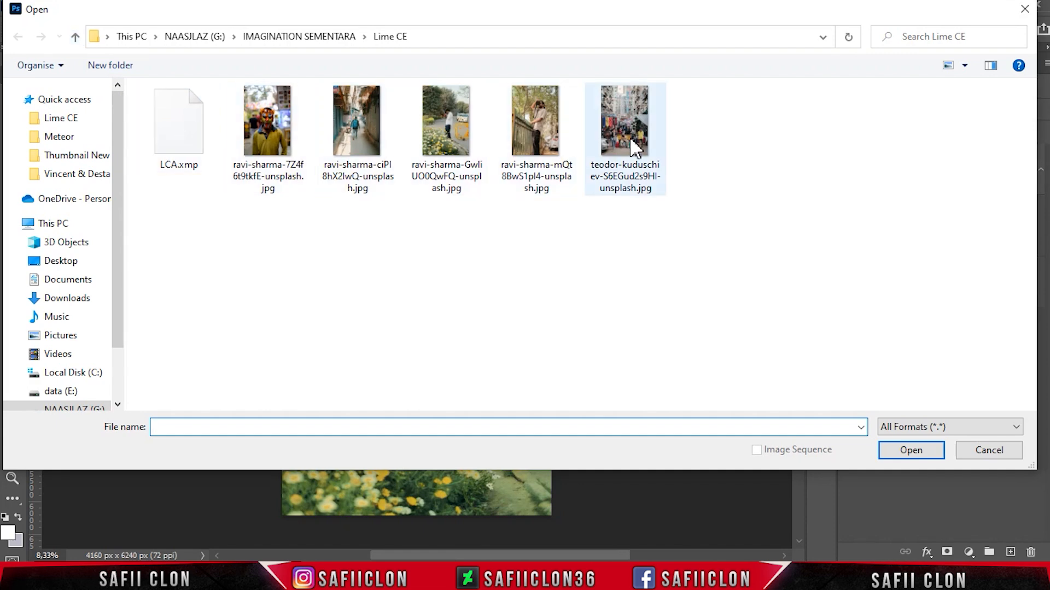
{"action": "left_click", "coordinate": [546, 161]}
{"action": "left_click", "coordinate": [911, 455]}
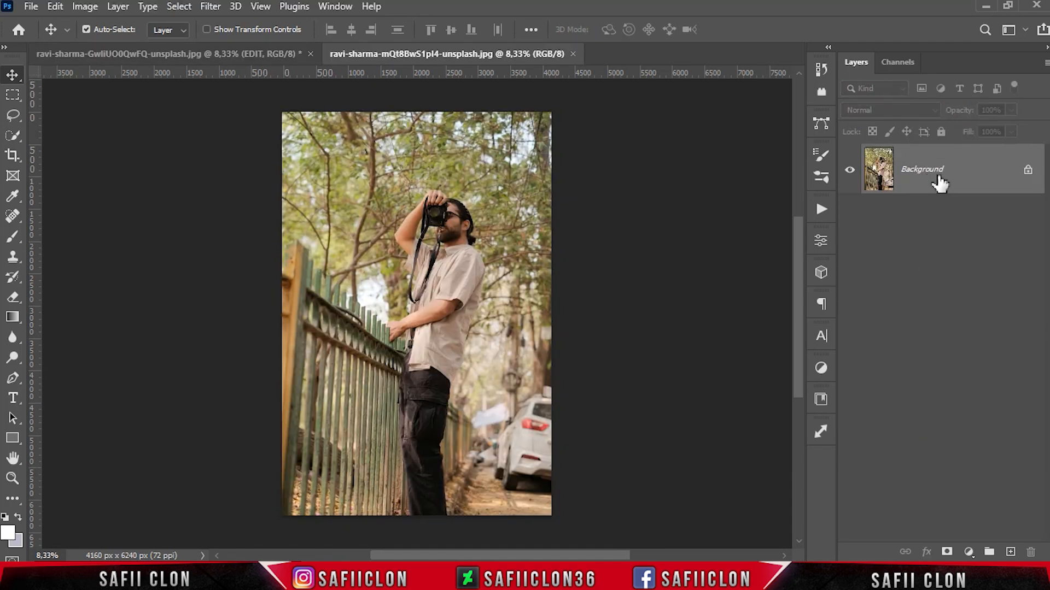
Step: Duplicate the Background layer and convert the copy to a smart object
{"action": "right_click", "coordinate": [957, 175]}
{"action": "left_click", "coordinate": [961, 198]}
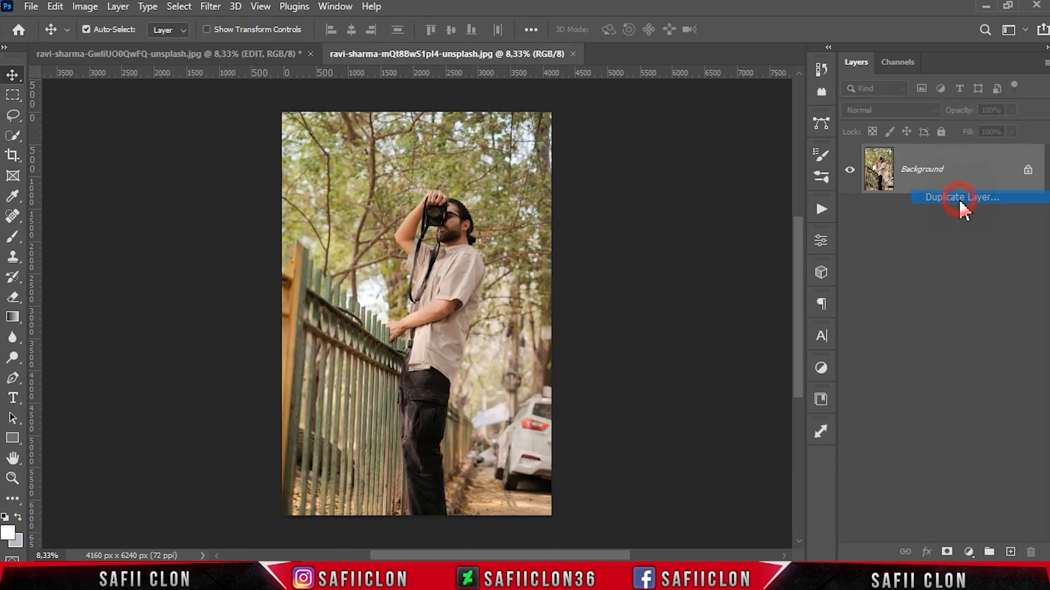
{"action": "left_click", "coordinate": [657, 148]}
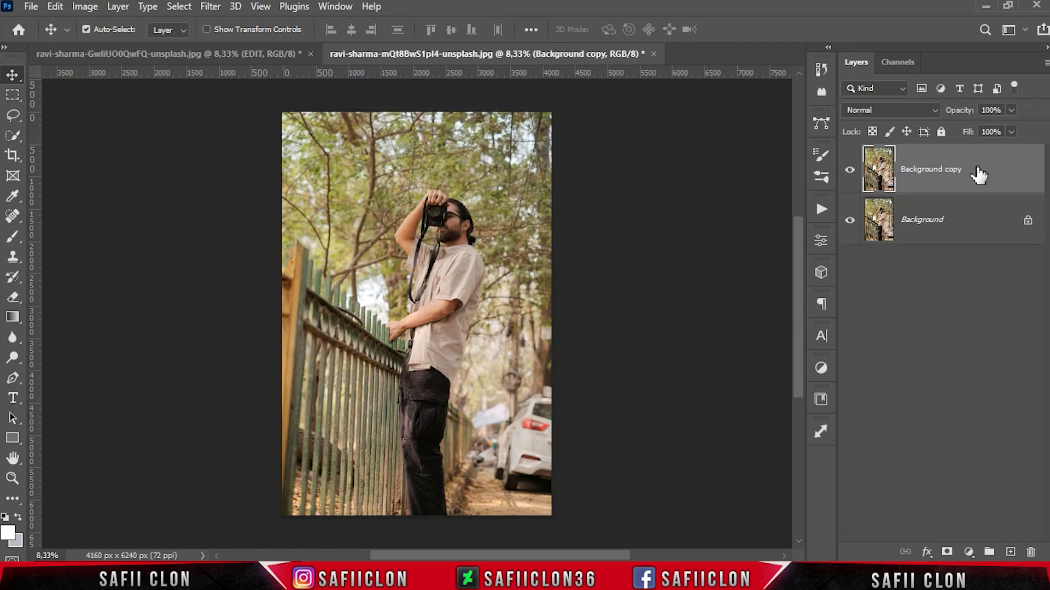
{"action": "right_click", "coordinate": [978, 174]}
{"action": "left_click", "coordinate": [867, 209]}
Step: Open the Camera Raw Filter on the copy and load the saved LCA.xmp settings
{"action": "left_click", "coordinate": [210, 7]}
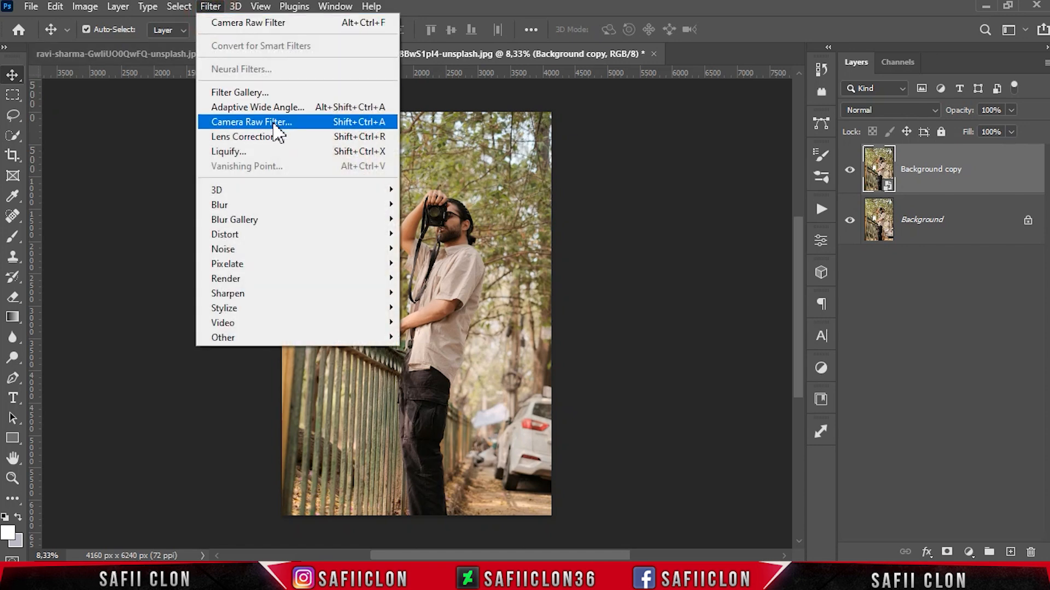
{"action": "left_click", "coordinate": [279, 124]}
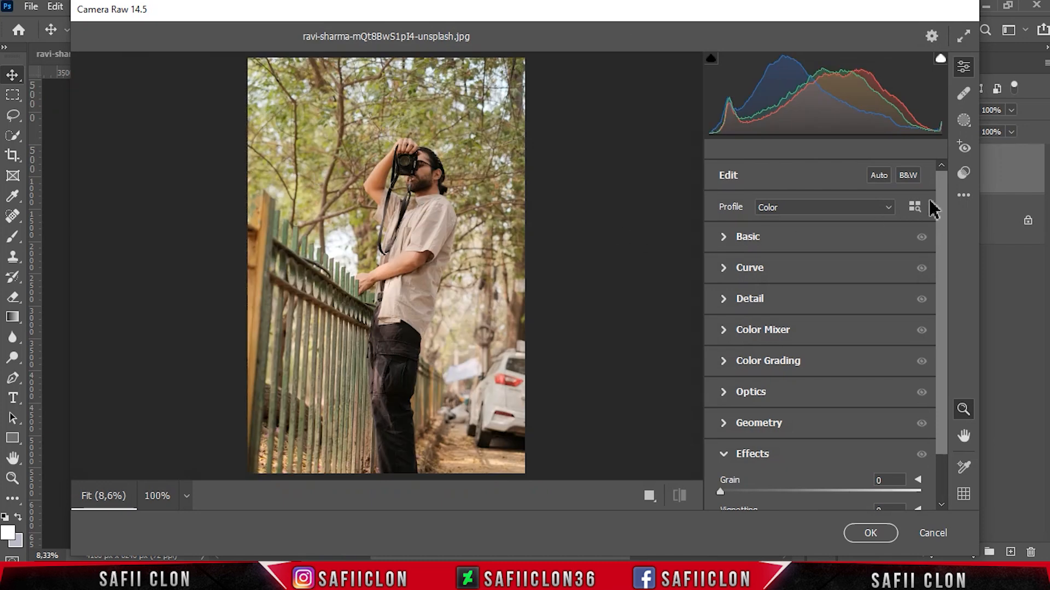
{"action": "left_click", "coordinate": [965, 194]}
{"action": "left_click", "coordinate": [898, 376]}
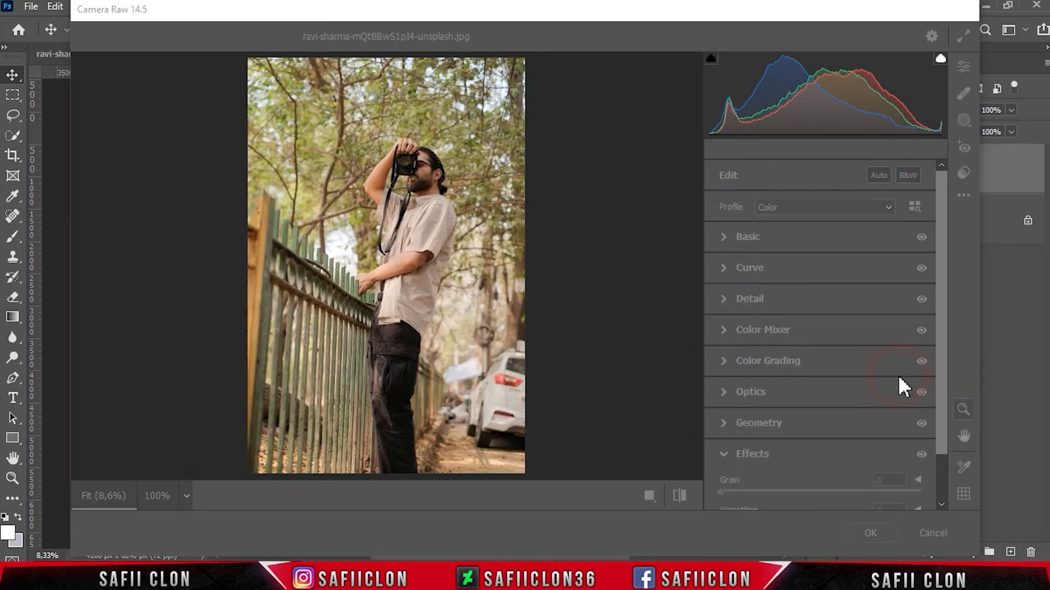
{"action": "left_click", "coordinate": [202, 153]}
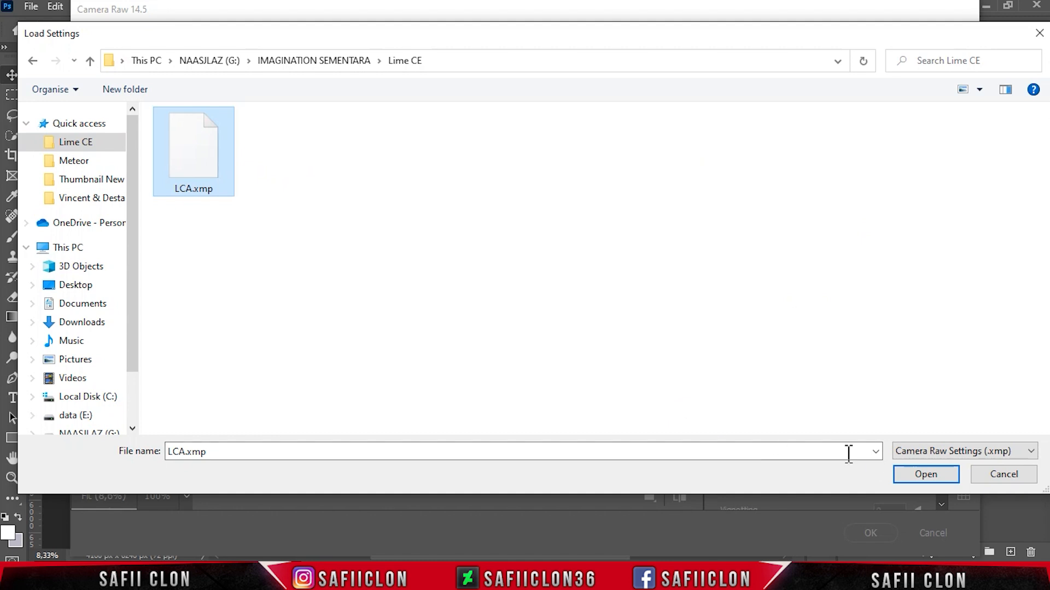
{"action": "left_click", "coordinate": [926, 476]}
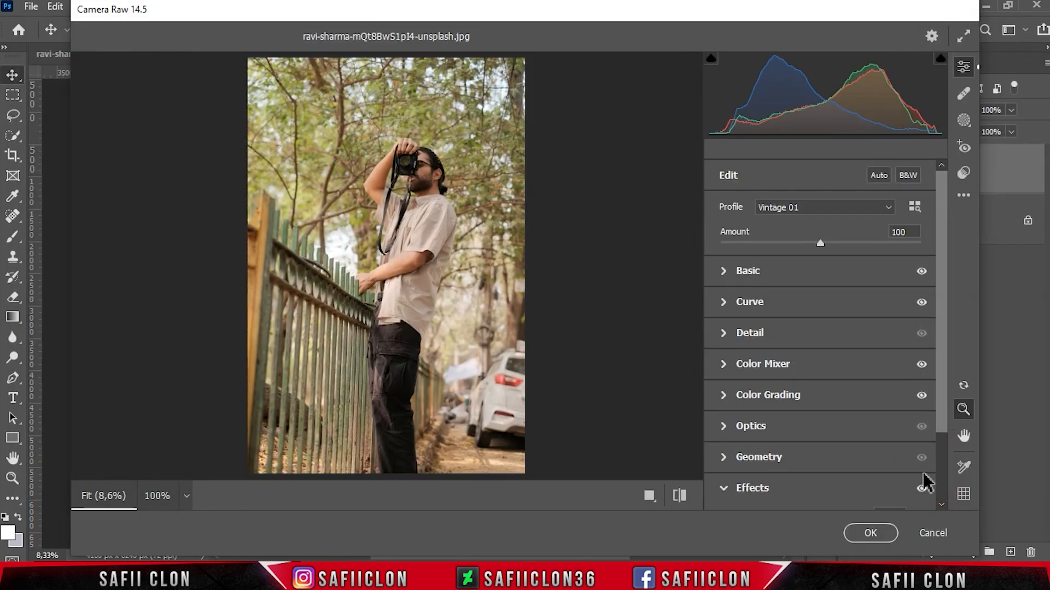
Step: Compare before and after views, apply the filter, and toggle the Background copy layer's visibility to compare with the original
{"action": "left_click", "coordinate": [649, 496]}
{"action": "left_click", "coordinate": [604, 496]}
{"action": "left_click", "coordinate": [604, 496]}
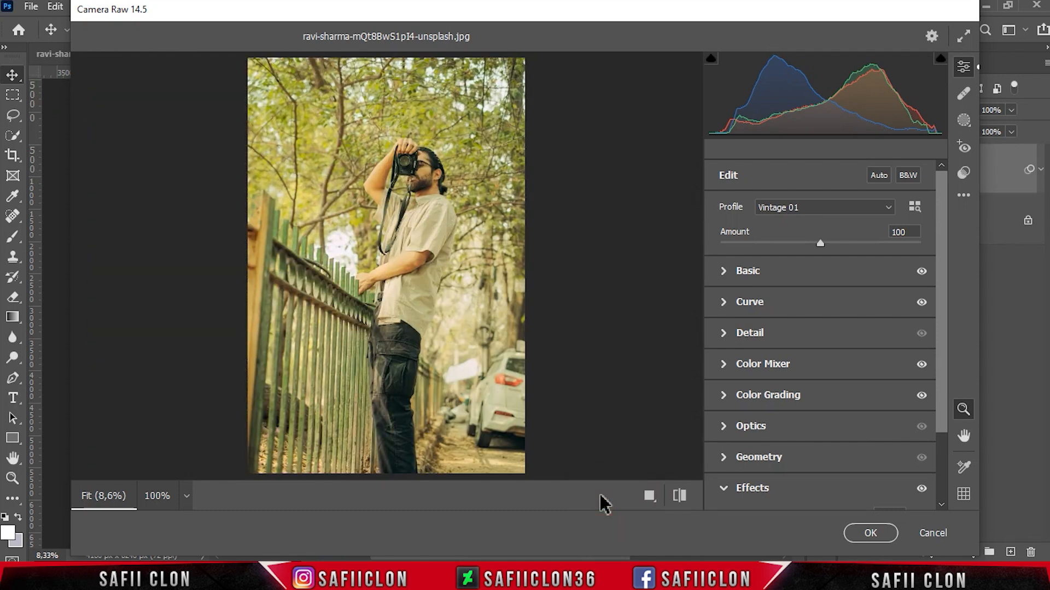
{"action": "left_click", "coordinate": [867, 535]}
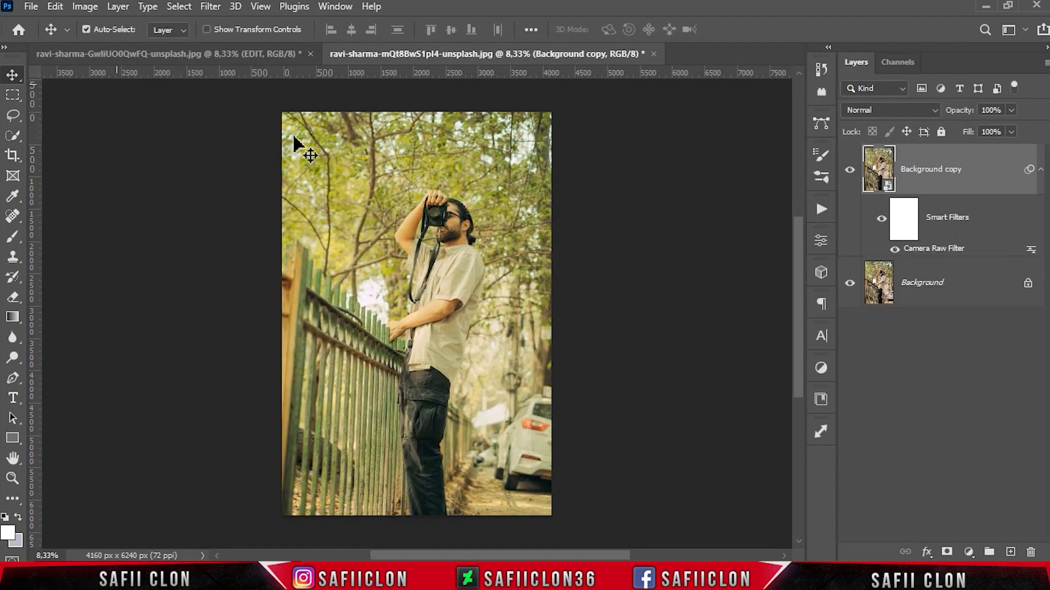
{"action": "left_click", "coordinate": [850, 175]}
{"action": "left_click", "coordinate": [850, 175]}
{"action": "left_click", "coordinate": [851, 175]}
{"action": "left_click", "coordinate": [851, 175]}
{"action": "left_click", "coordinate": [850, 175]}
{"action": "left_click", "coordinate": [851, 175]}
Step: Open the image ravi-sharma-ciPI8hX2IwQ-unsplash.jpg from the Lime CE folder
{"action": "left_click", "coordinate": [32, 6]}
{"action": "left_click", "coordinate": [52, 38]}
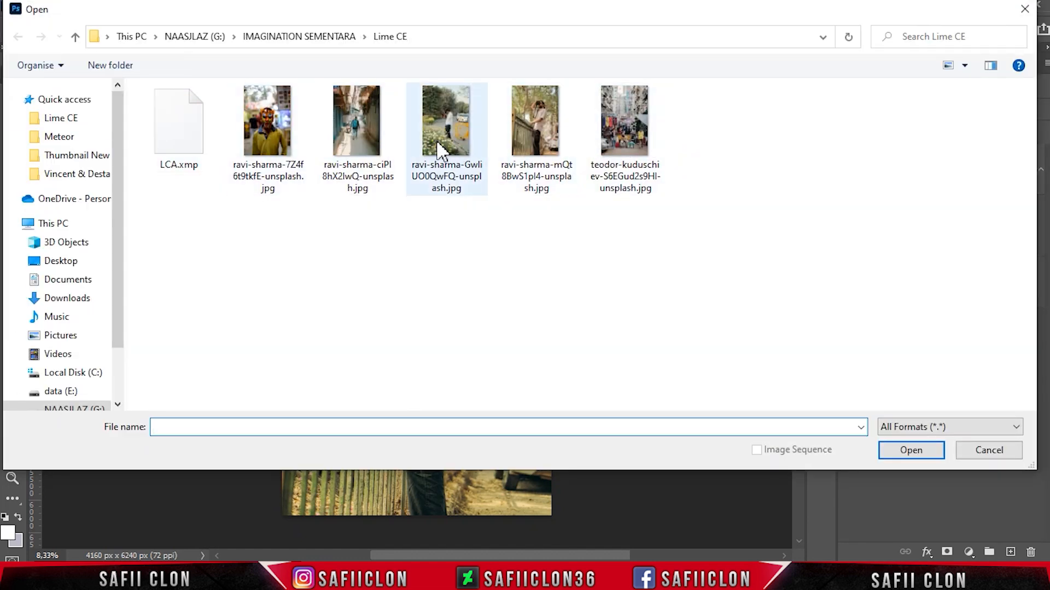
{"action": "left_click", "coordinate": [372, 144]}
{"action": "left_click", "coordinate": [924, 452]}
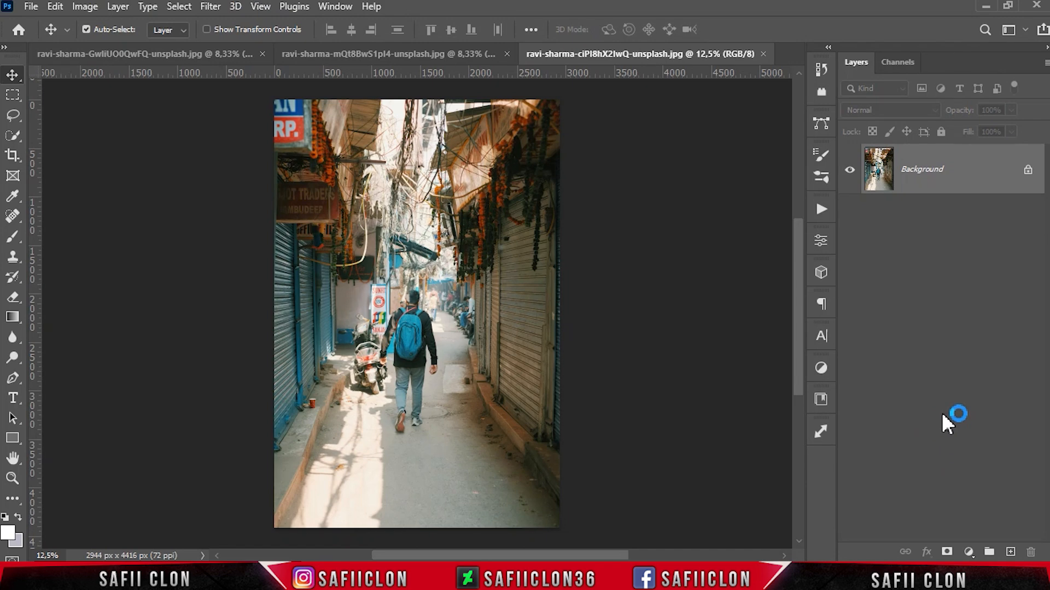
Step: Duplicate the Background layer of the alley photo
{"action": "right_click", "coordinate": [975, 178]}
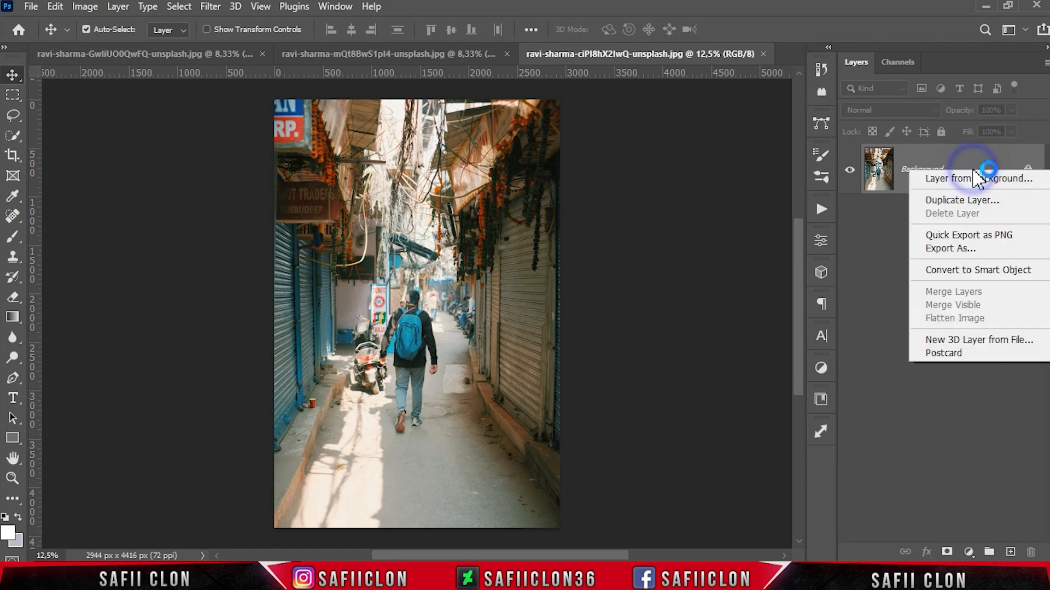
{"action": "left_click", "coordinate": [982, 203]}
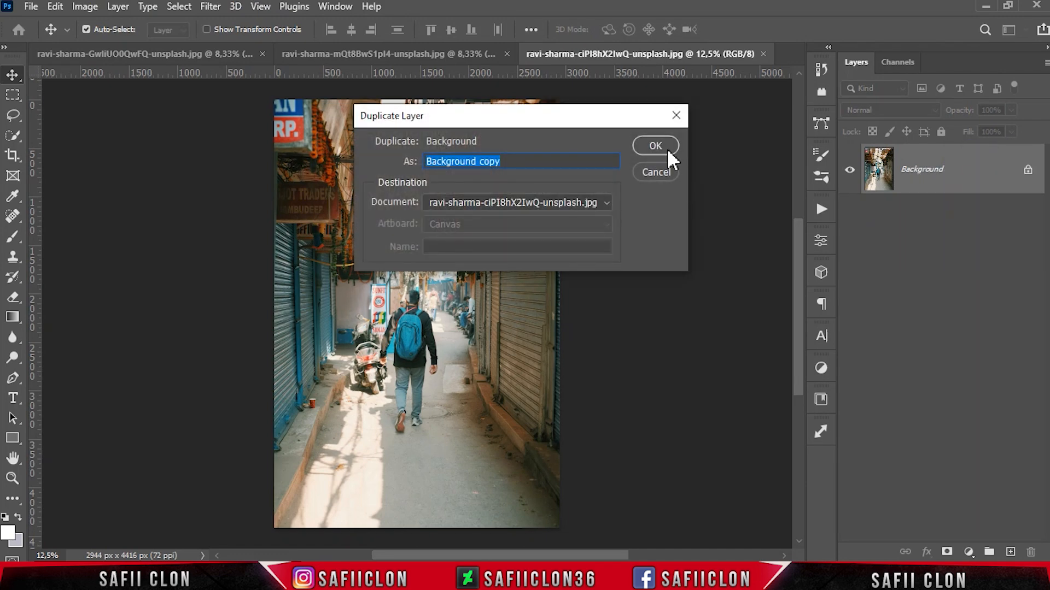
{"action": "left_click", "coordinate": [661, 149]}
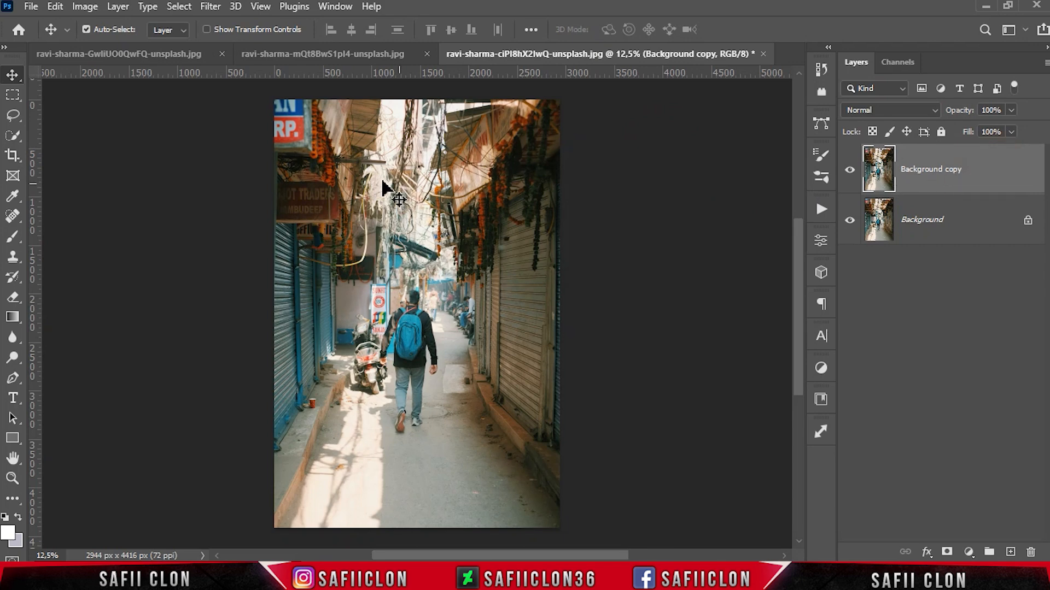
Step: Open the Camera Raw Filter on Background copy and load the LCA.xmp settings
{"action": "left_click", "coordinate": [211, 6]}
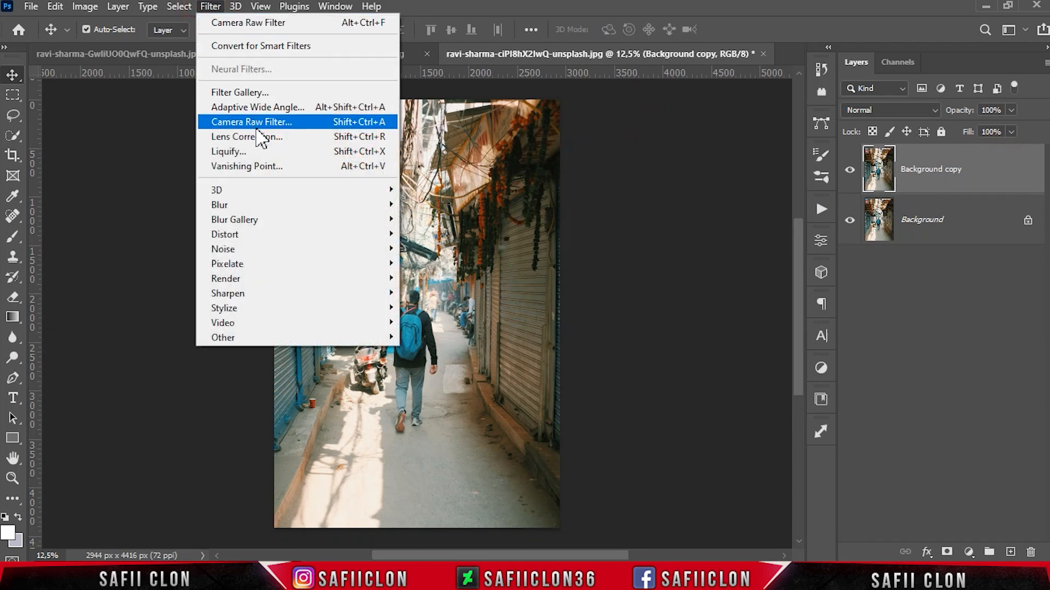
{"action": "left_click", "coordinate": [273, 126]}
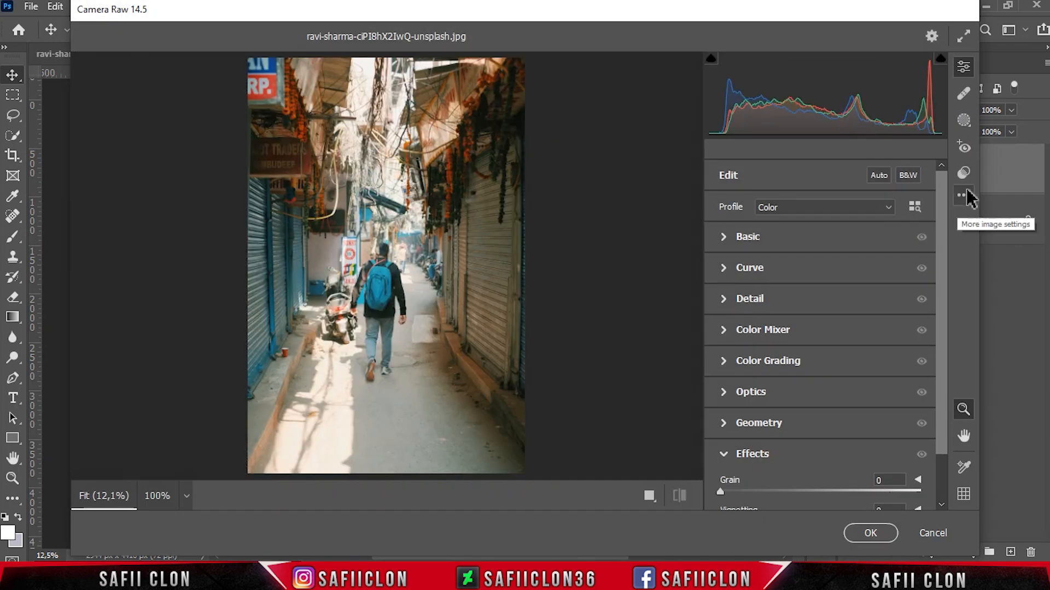
{"action": "left_click", "coordinate": [965, 196]}
{"action": "left_click", "coordinate": [901, 374]}
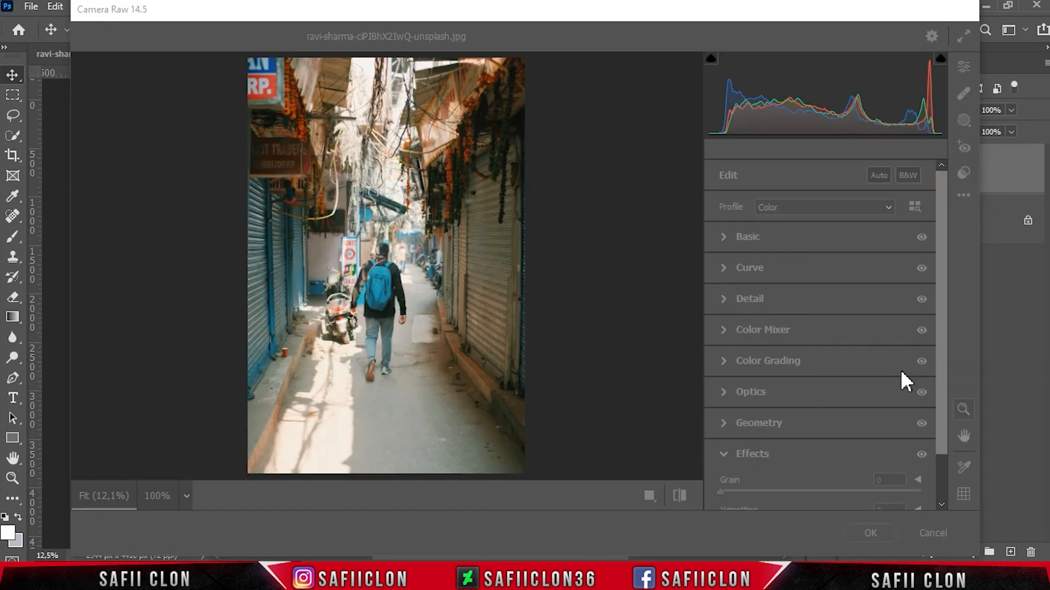
{"action": "left_click", "coordinate": [206, 168]}
{"action": "left_click", "coordinate": [947, 478]}
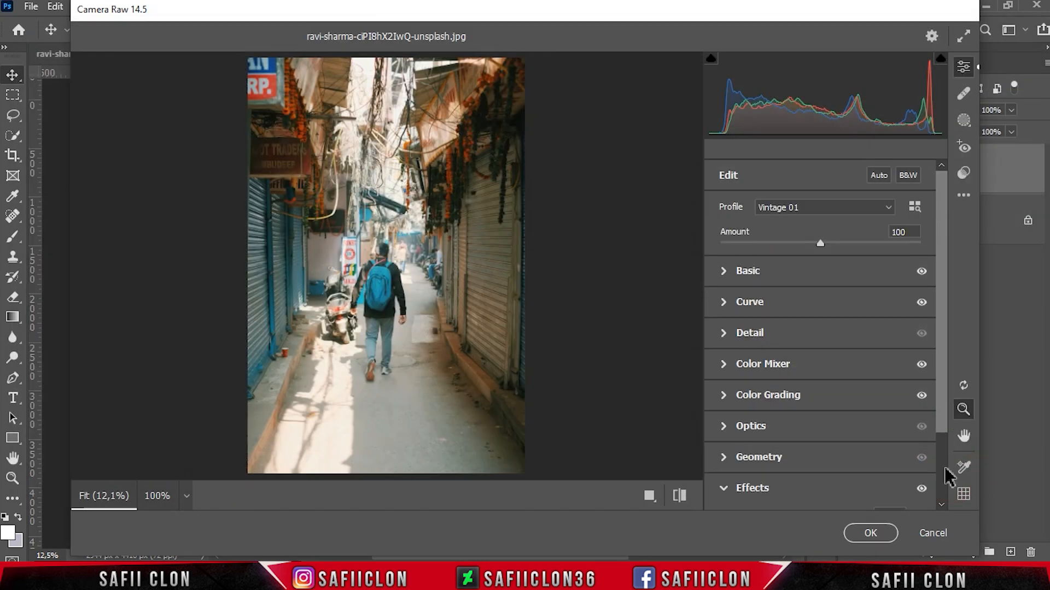
Step: Check the before and after split views, apply the filter, and toggle the Background copy visibility for comparison
{"action": "left_click", "coordinate": [645, 508]}
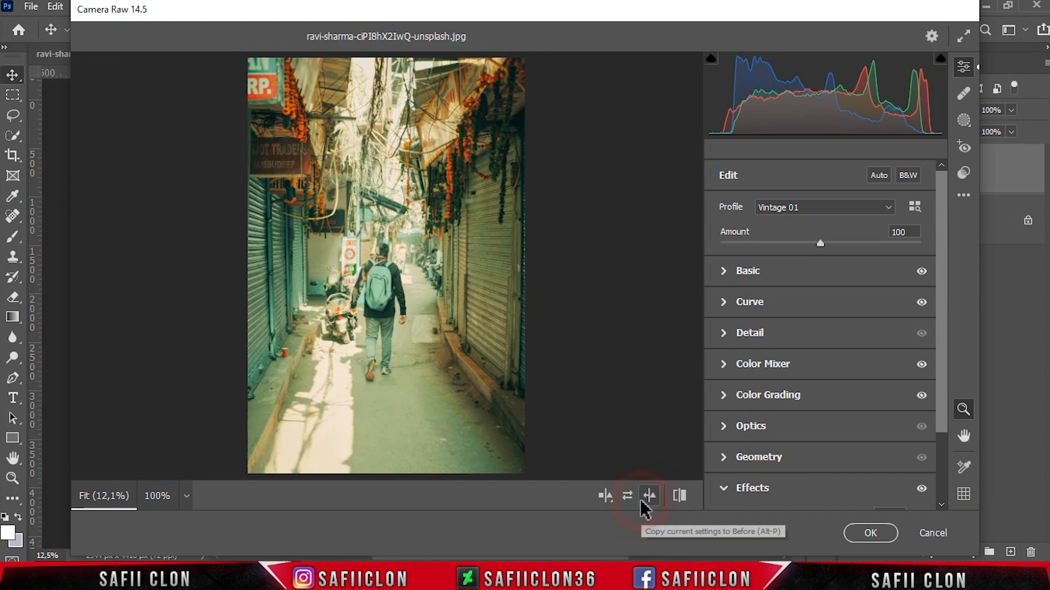
{"action": "left_click", "coordinate": [610, 500]}
{"action": "left_click", "coordinate": [608, 498]}
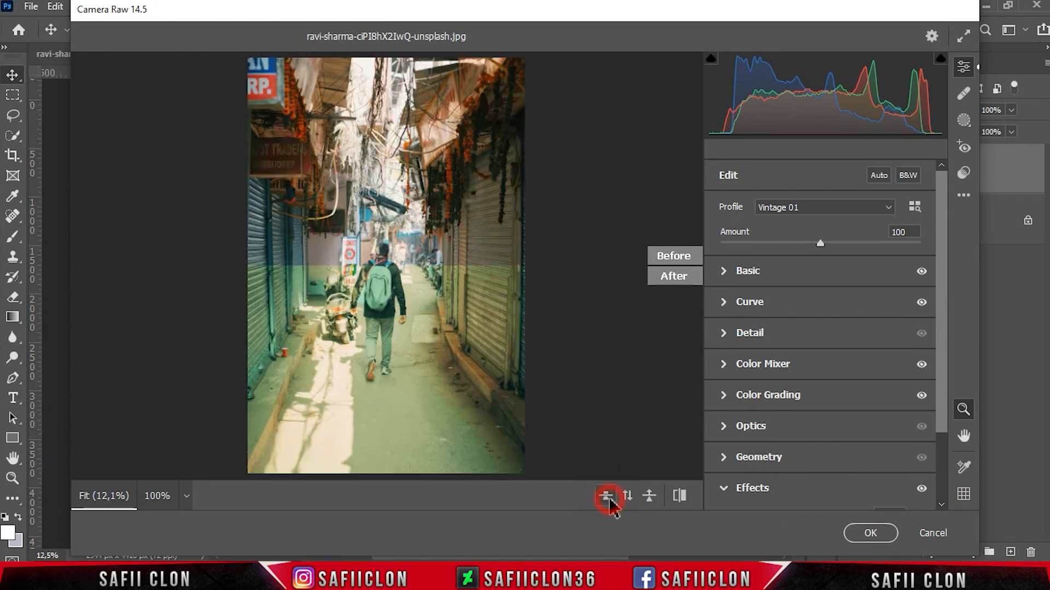
{"action": "left_click", "coordinate": [859, 541]}
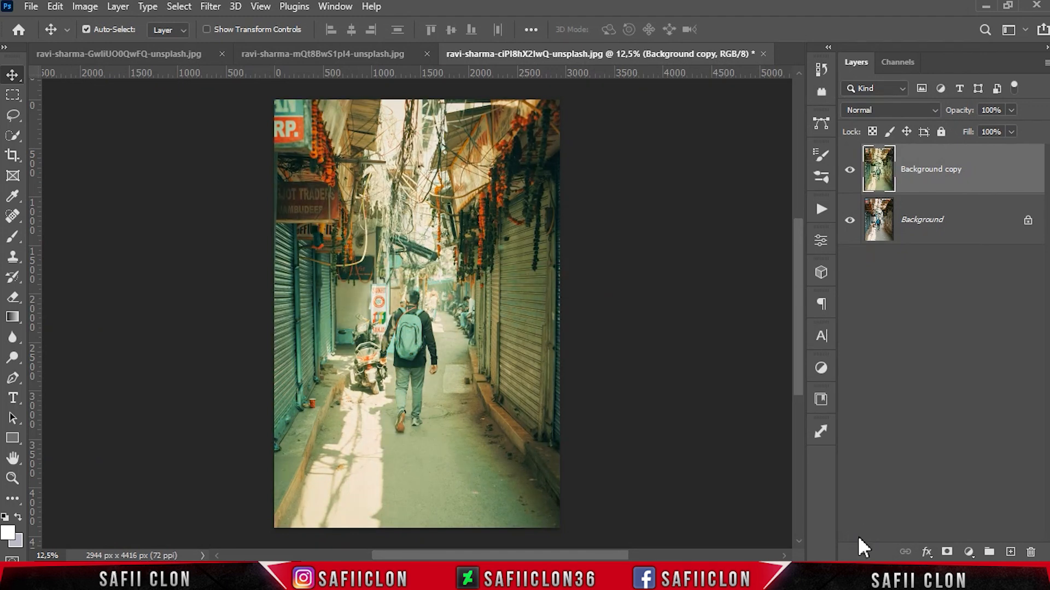
{"action": "left_click", "coordinate": [850, 171]}
{"action": "left_click", "coordinate": [850, 171]}
{"action": "left_click", "coordinate": [850, 172]}
{"action": "left_click", "coordinate": [850, 174]}
{"action": "left_click", "coordinate": [850, 174]}
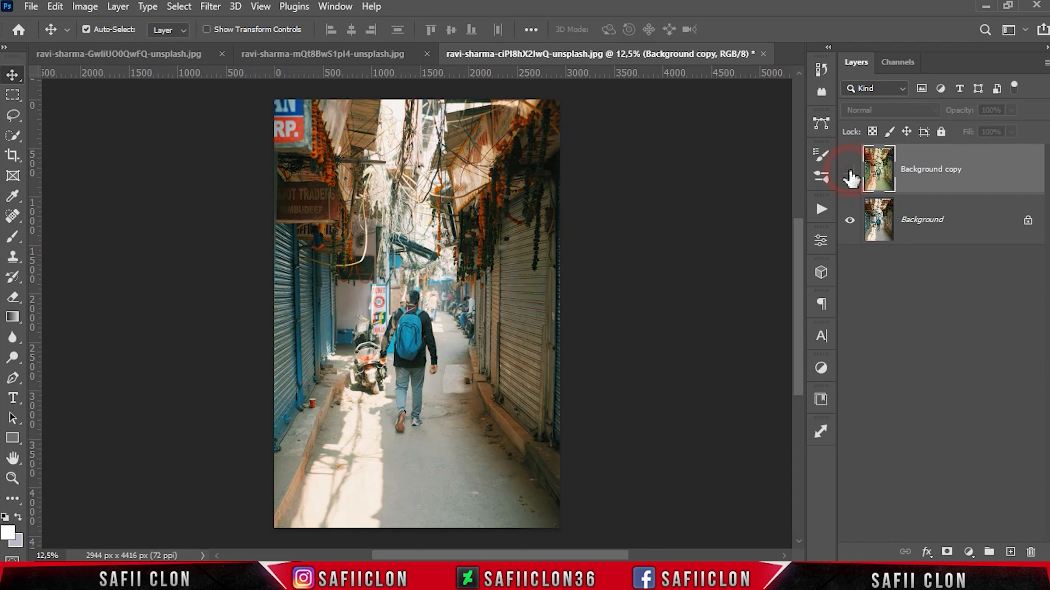
{"action": "left_click", "coordinate": [851, 173]}
Step: Open the image teodor-kuduschiev-S6EGud2s9HI-unsplash.jpg from the Lime CE folder
{"action": "left_click", "coordinate": [31, 6]}
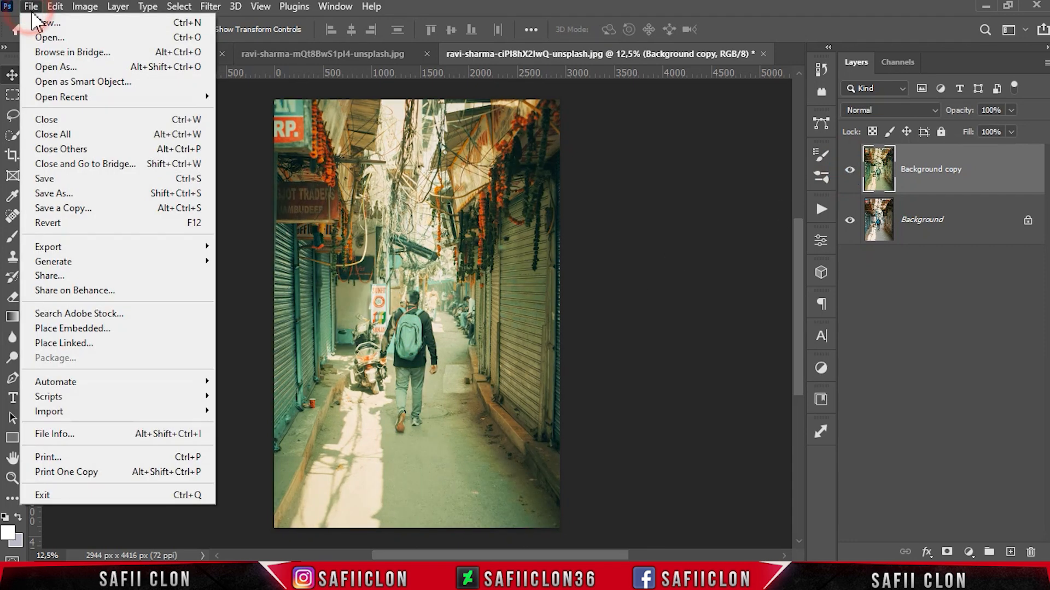
{"action": "left_click", "coordinate": [68, 39]}
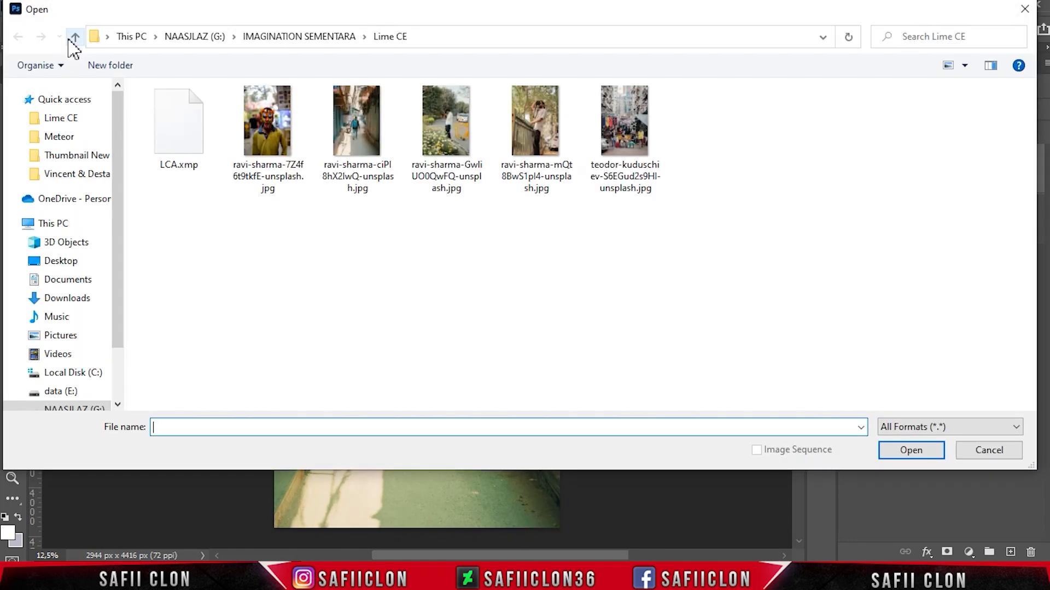
{"action": "left_click", "coordinate": [625, 126]}
{"action": "left_click", "coordinate": [929, 451]}
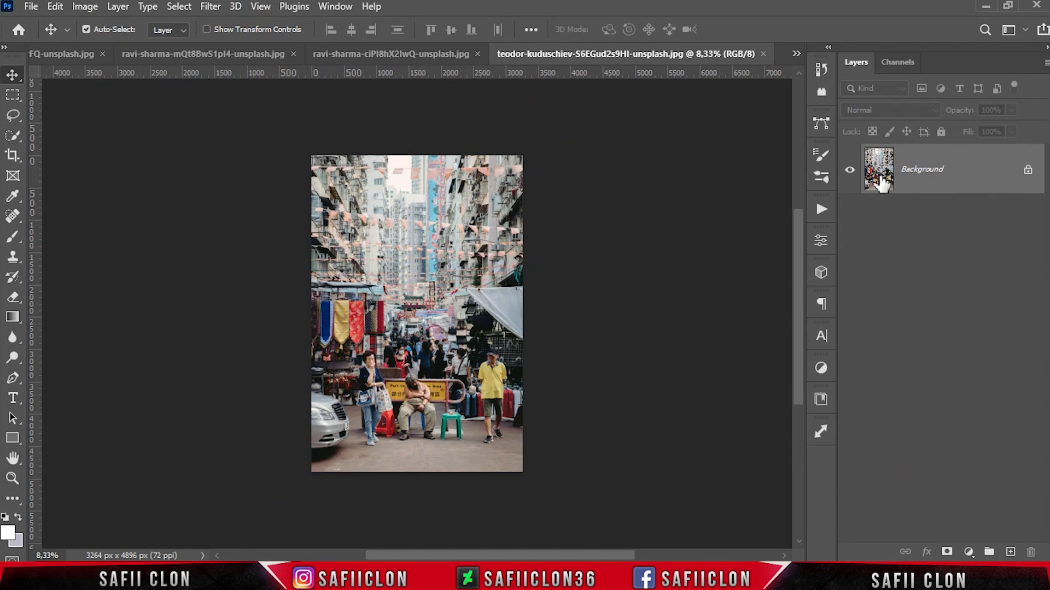
Step: Duplicate the Background layer and reapply the last Camera Raw Filter settings to the new layer
{"action": "key", "text": "ctrl+j"}
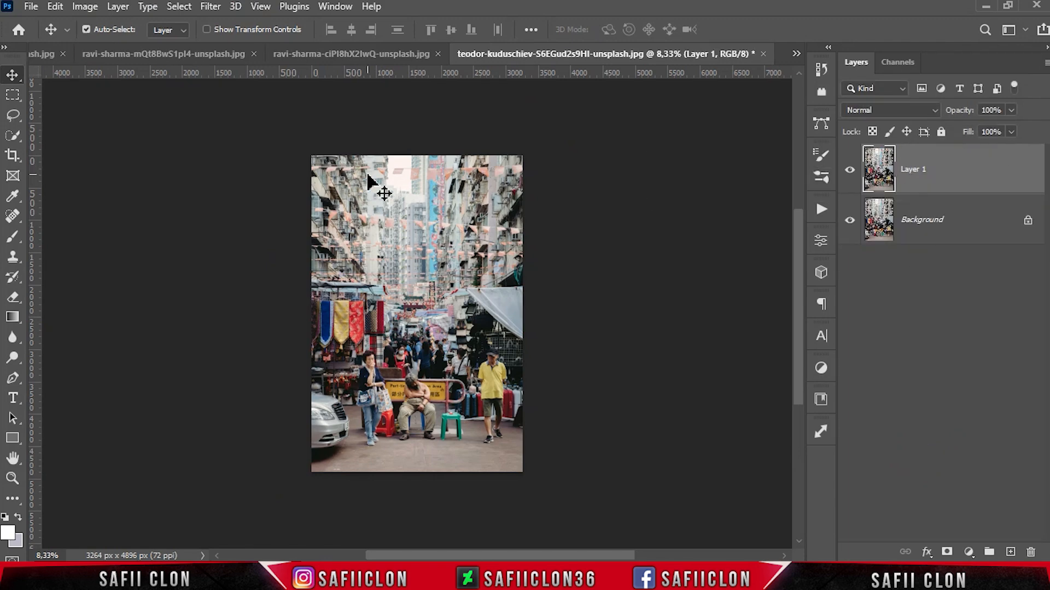
{"action": "left_click", "coordinate": [211, 6]}
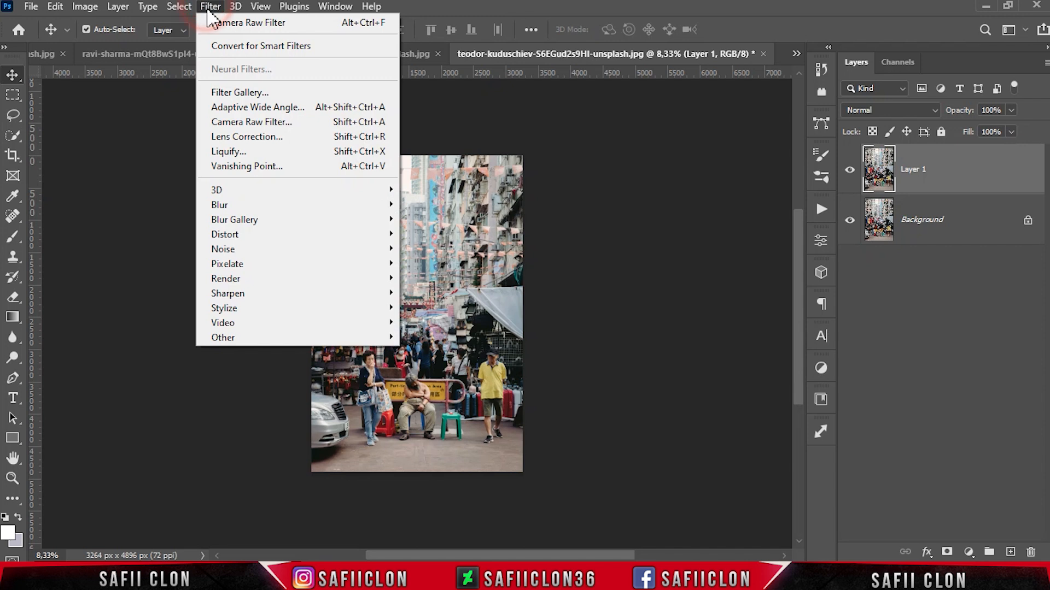
{"action": "left_click", "coordinate": [273, 23]}
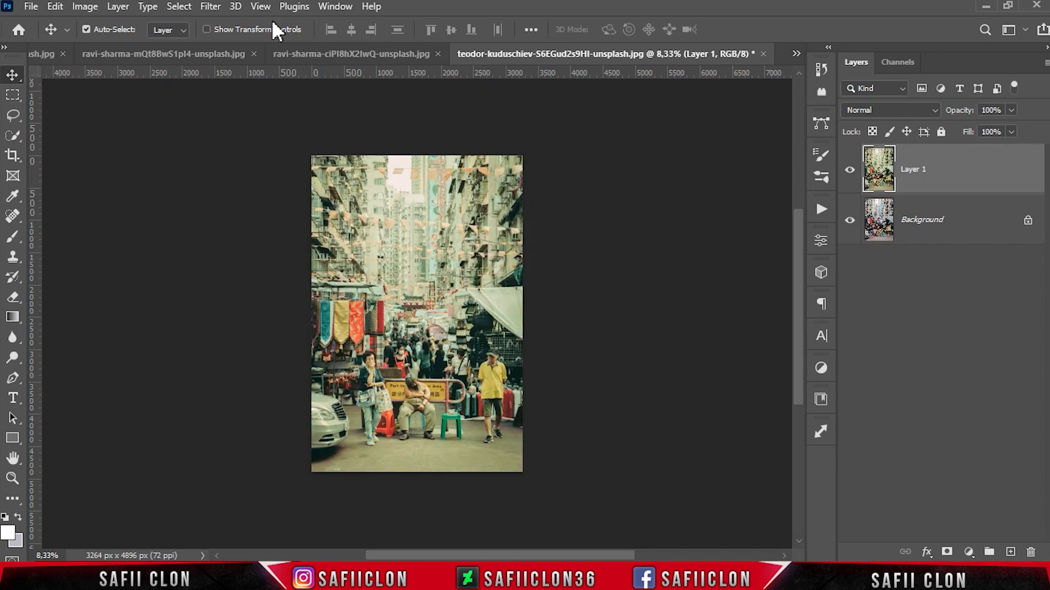
Step: Toggle Layer 1's visibility and zoom in and out to compare the graded street scene with the original
{"action": "left_click", "coordinate": [849, 174]}
{"action": "left_click", "coordinate": [849, 174]}
{"action": "left_click", "coordinate": [849, 173]}
{"action": "left_click", "coordinate": [849, 174]}
{"action": "left_click", "coordinate": [850, 174]}
{"action": "left_click", "coordinate": [849, 174]}
{"action": "key", "text": "ctrl+plus"}
{"action": "key", "text": "ctrl+plus"}
{"action": "key", "text": "ctrl+plus"}
{"action": "key", "text": "ctrl+plus"}
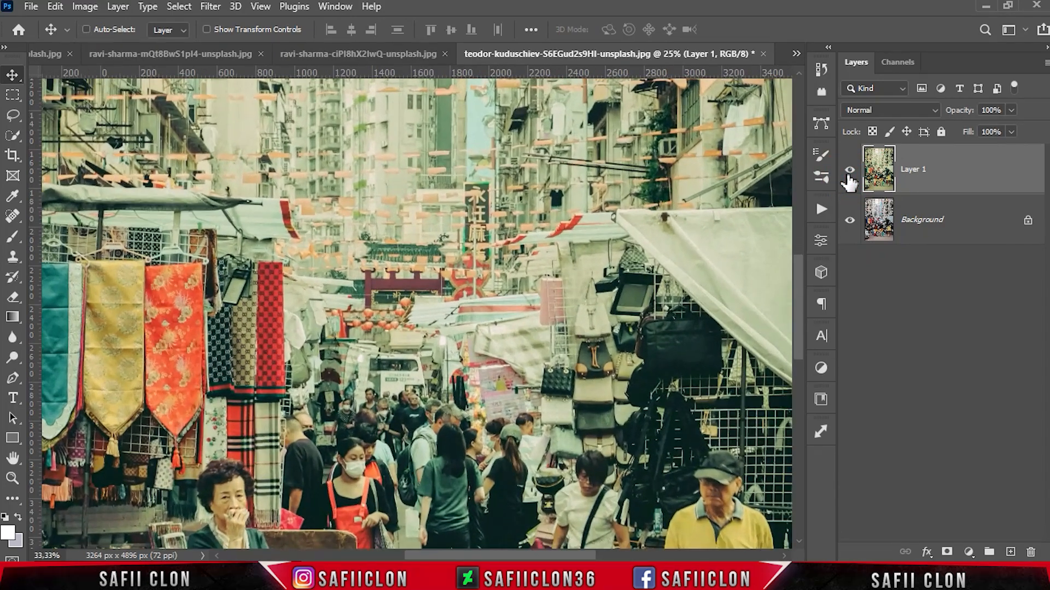
{"action": "key", "text": "ctrl+minus"}
{"action": "key", "text": "ctrl+minus"}
{"action": "key", "text": "ctrl+minus"}
{"action": "key", "text": "ctrl+minus"}
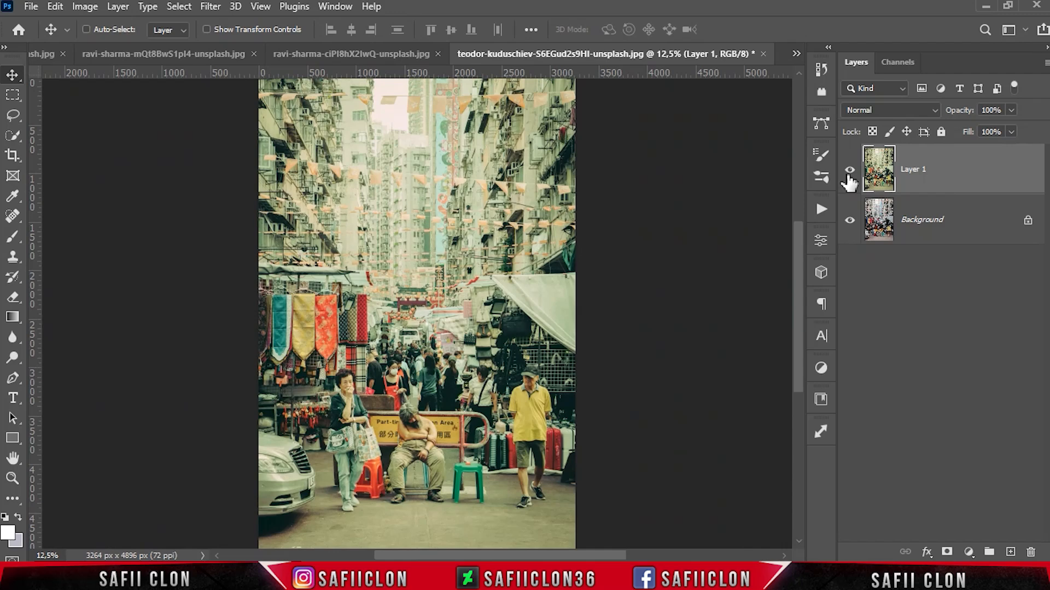
{"action": "key", "text": "ctrl+minus"}
{"action": "left_click", "coordinate": [849, 174]}
{"action": "left_click", "coordinate": [849, 174]}
{"action": "left_click", "coordinate": [849, 174]}
{"action": "left_click", "coordinate": [849, 174]}
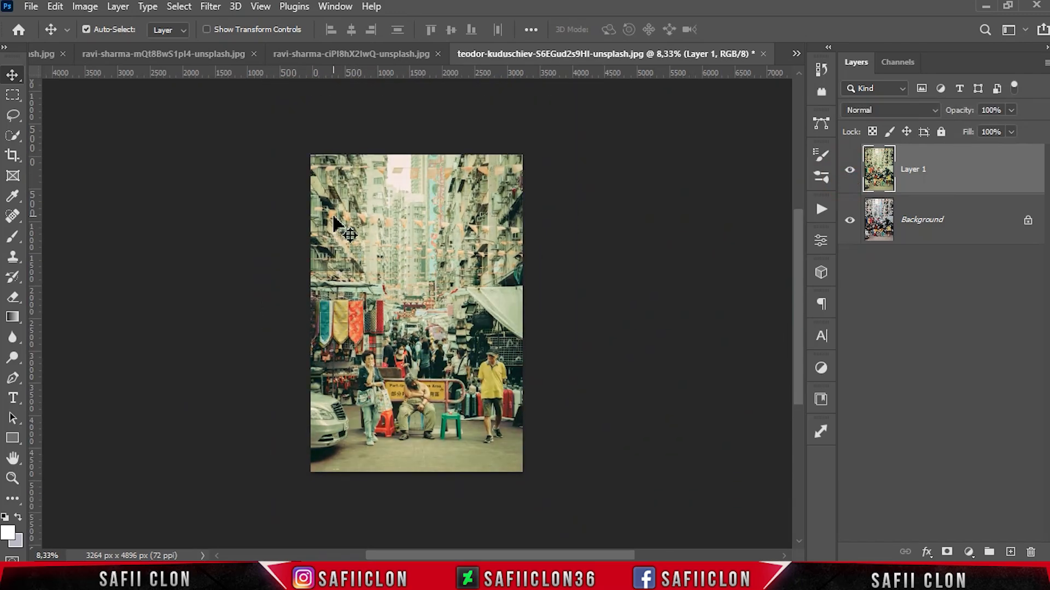
Step: Open the image ravi-sharma-7Z4f6t9tkfE-unsplash.jpg from the Lime CE folder
{"action": "left_click", "coordinate": [31, 6]}
{"action": "left_click", "coordinate": [61, 35]}
{"action": "left_click", "coordinate": [295, 143]}
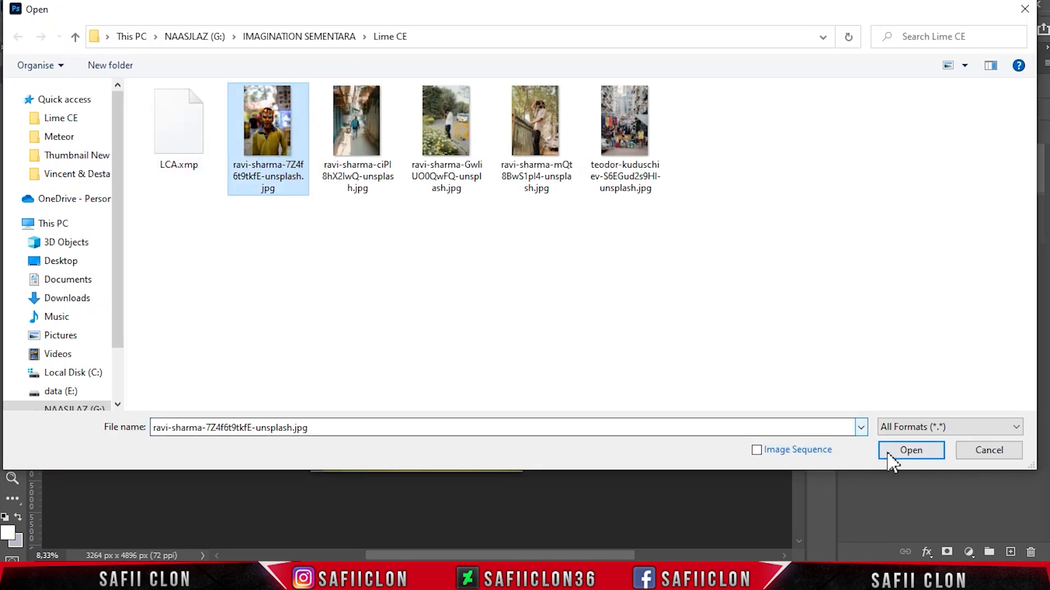
{"action": "left_click", "coordinate": [908, 450]}
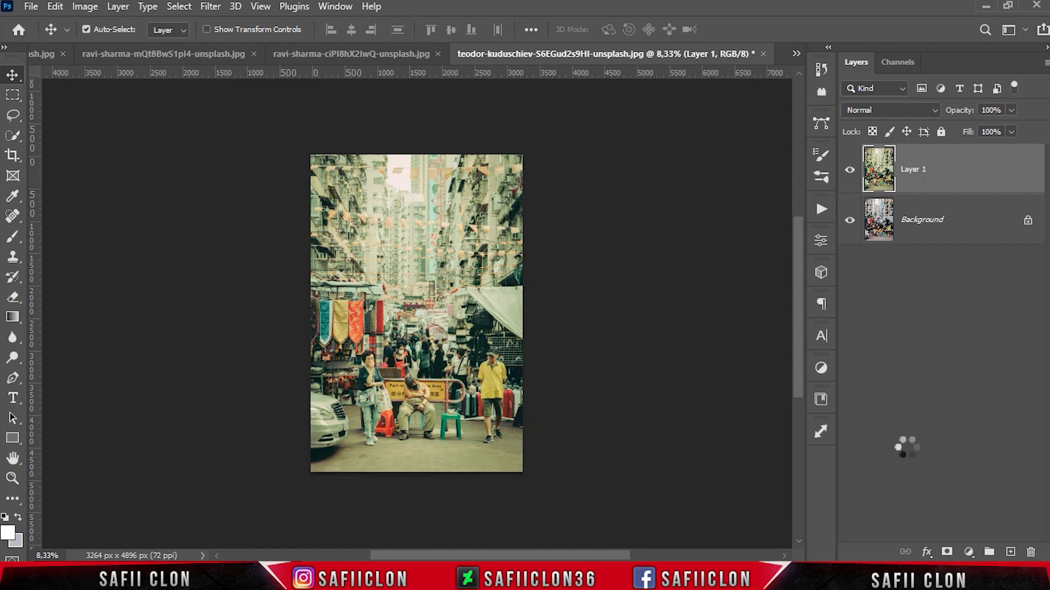
Step: Duplicate the Background layer of the tiger-mask photo
{"action": "right_click", "coordinate": [950, 174]}
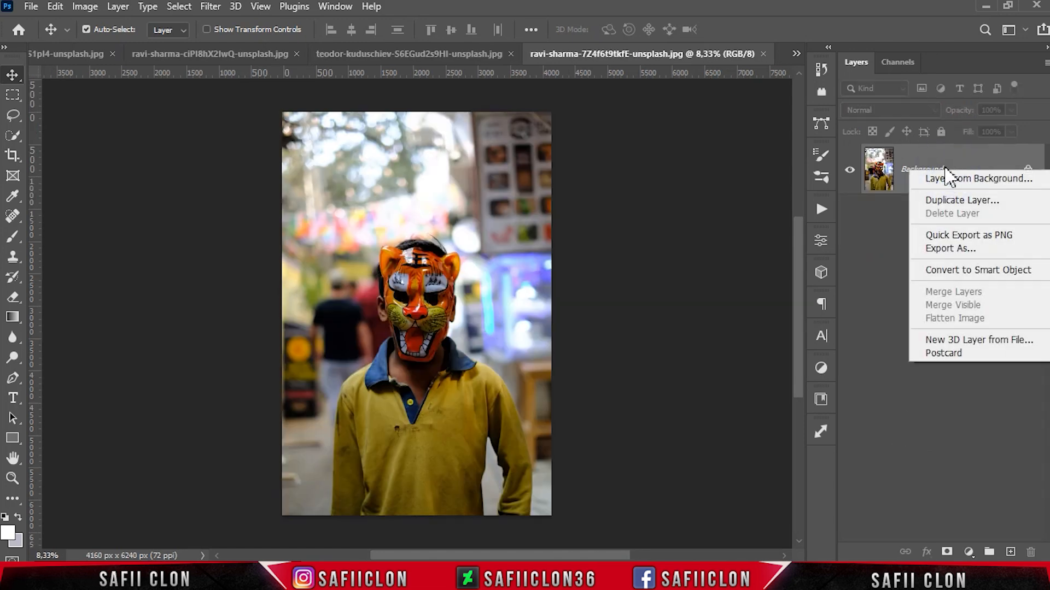
{"action": "left_click", "coordinate": [933, 203]}
{"action": "left_click", "coordinate": [662, 152]}
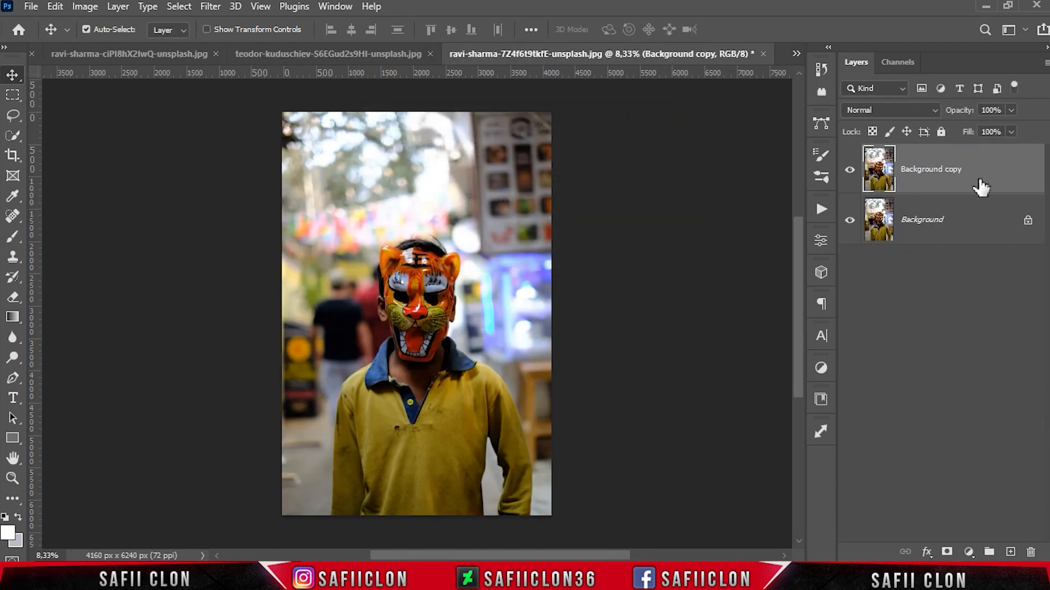
Step: Convert the Background copy layer to a smart object and open the Camera Raw Filter on it
{"action": "right_click", "coordinate": [981, 168]}
{"action": "left_click", "coordinate": [884, 212]}
{"action": "left_click", "coordinate": [210, 6]}
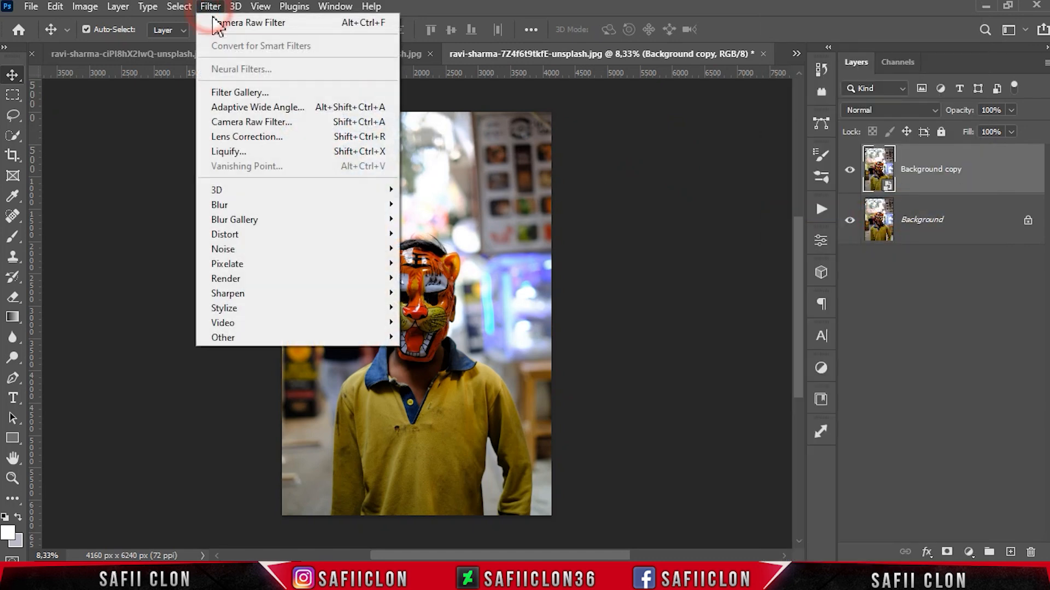
{"action": "left_click", "coordinate": [272, 124]}
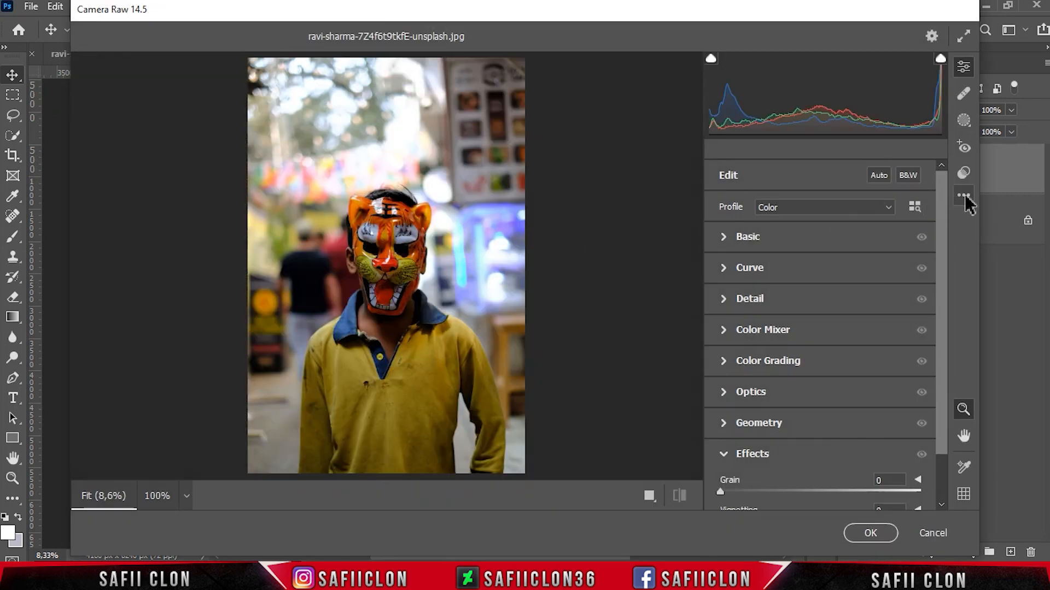
Step: Load the LCA.xmp settings preset in Camera Raw, compare before and after views, and apply the filter
{"action": "left_click", "coordinate": [965, 197]}
{"action": "left_click", "coordinate": [902, 375]}
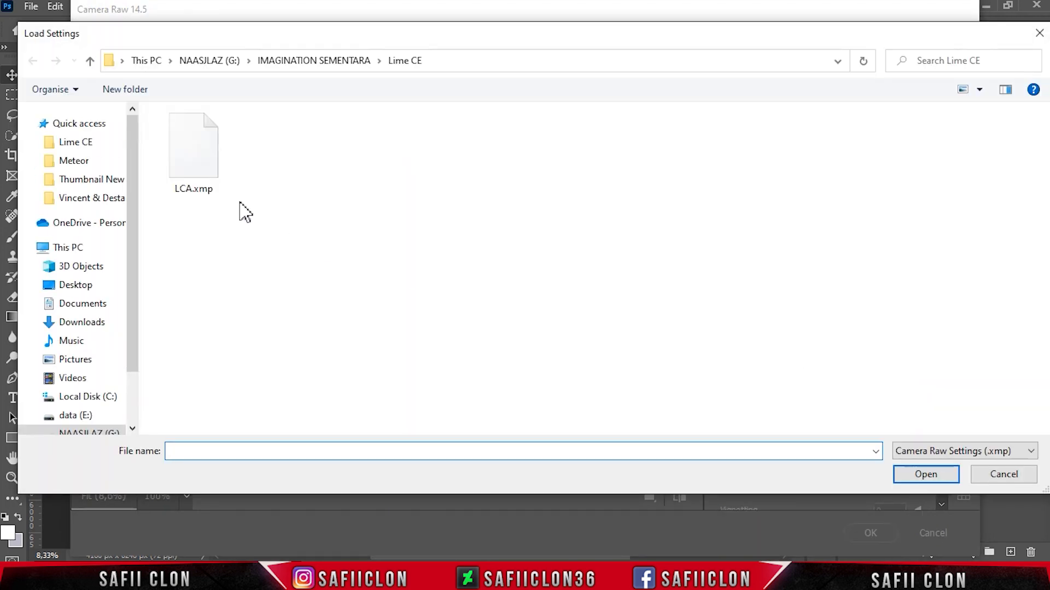
{"action": "left_click", "coordinate": [182, 164]}
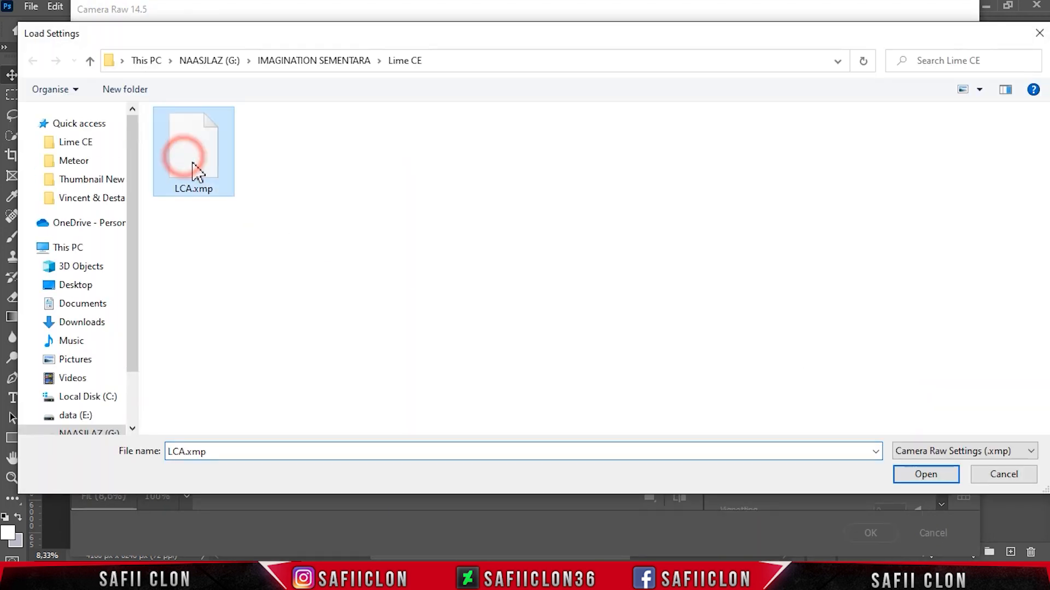
{"action": "left_click", "coordinate": [925, 475]}
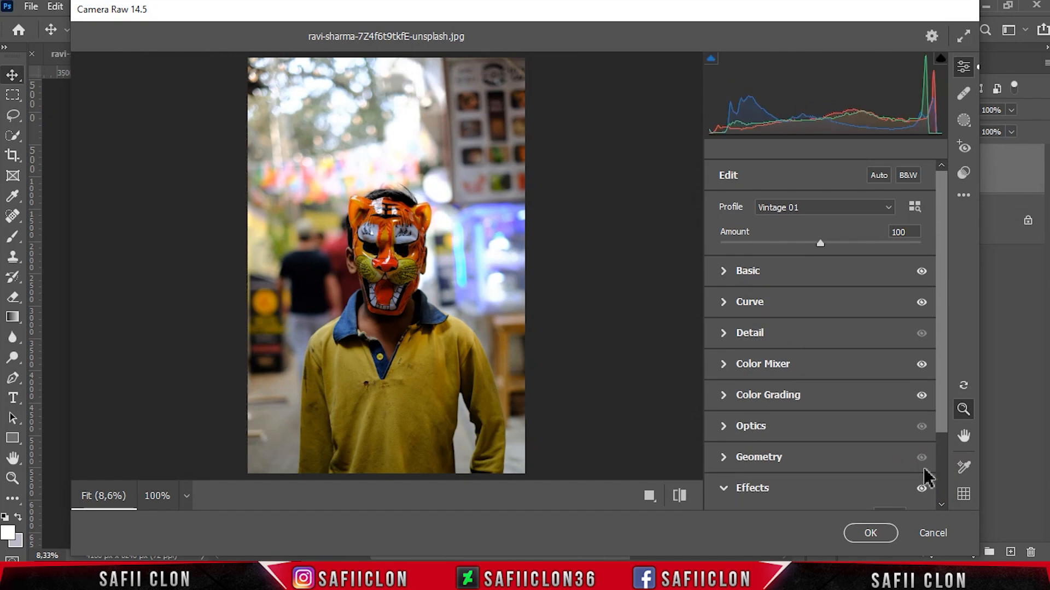
{"action": "left_click", "coordinate": [649, 496]}
{"action": "left_click", "coordinate": [606, 495]}
{"action": "left_click", "coordinate": [605, 495]}
{"action": "left_click", "coordinate": [605, 495]}
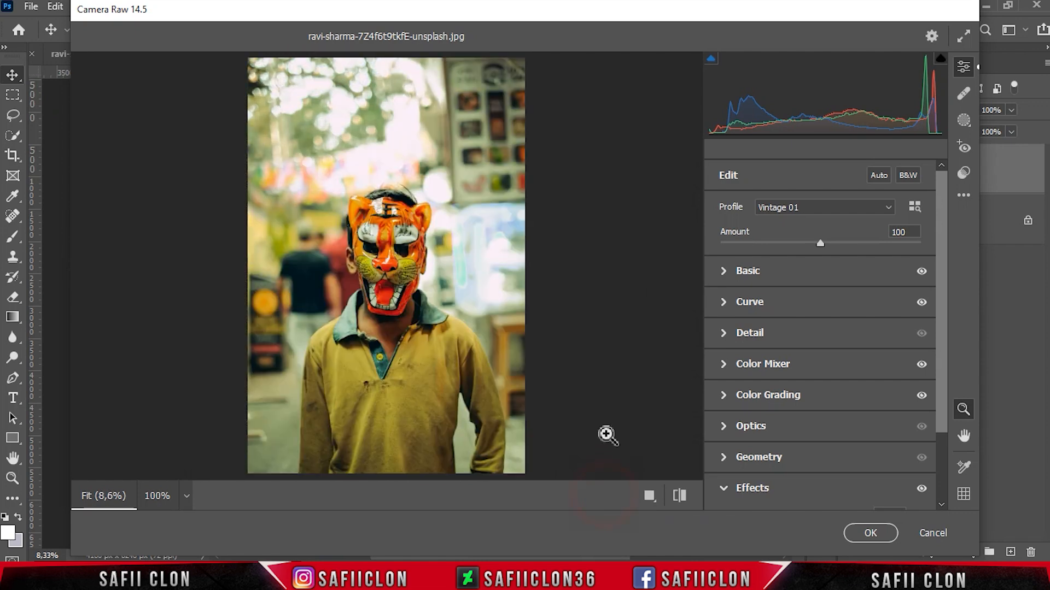
{"action": "left_click", "coordinate": [873, 538]}
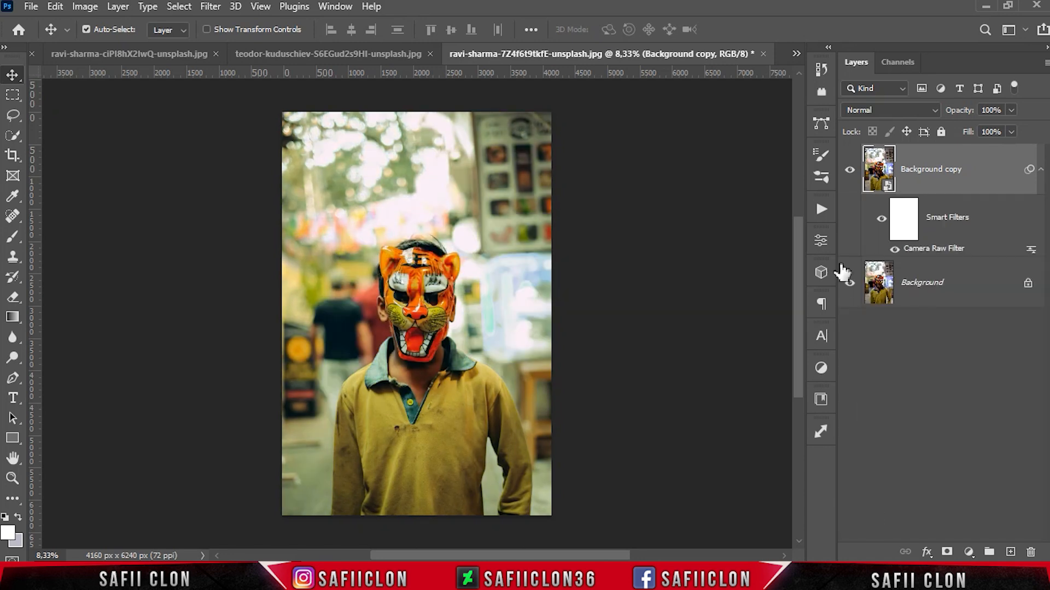
Step: Toggle the Background copy layer's visibility while zooming in and out to compare the graded tiger-mask photo with the original
{"action": "left_click", "coordinate": [850, 170]}
{"action": "left_click", "coordinate": [850, 170]}
{"action": "left_click", "coordinate": [850, 170]}
{"action": "left_click", "coordinate": [850, 170]}
{"action": "key", "text": "ctrl+plus"}
{"action": "key", "text": "ctrl+plus"}
{"action": "key", "text": "ctrl+plus"}
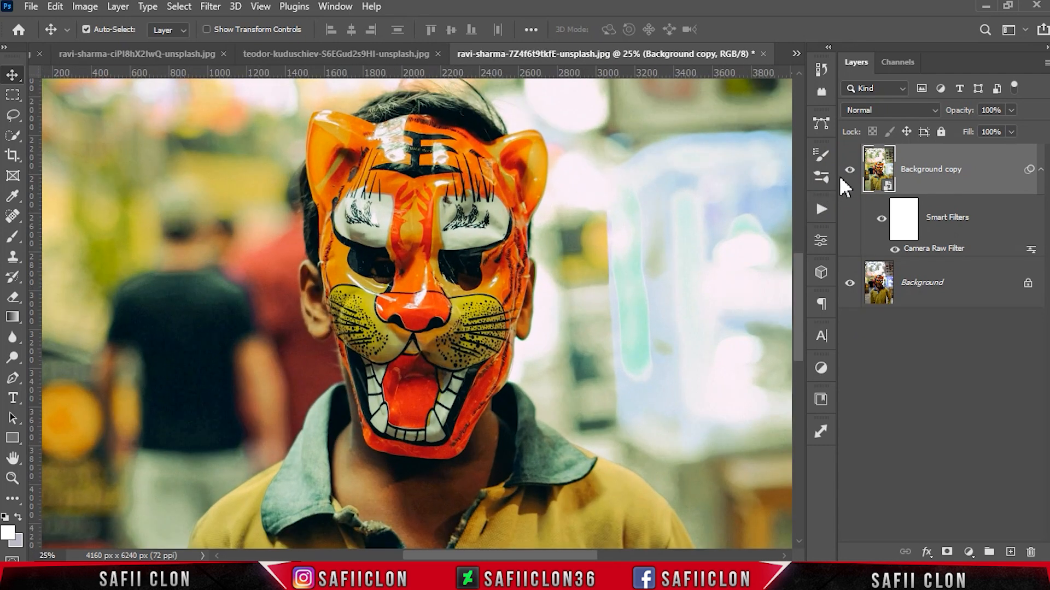
{"action": "left_click", "coordinate": [850, 171]}
{"action": "left_click", "coordinate": [851, 171]}
{"action": "left_click", "coordinate": [850, 170]}
{"action": "left_click", "coordinate": [850, 170]}
{"action": "left_click", "coordinate": [850, 170]}
{"action": "left_click", "coordinate": [850, 170]}
{"action": "key", "text": "ctrl+minus"}
{"action": "key", "text": "ctrl+minus"}
{"action": "key", "text": "ctrl+minus"}
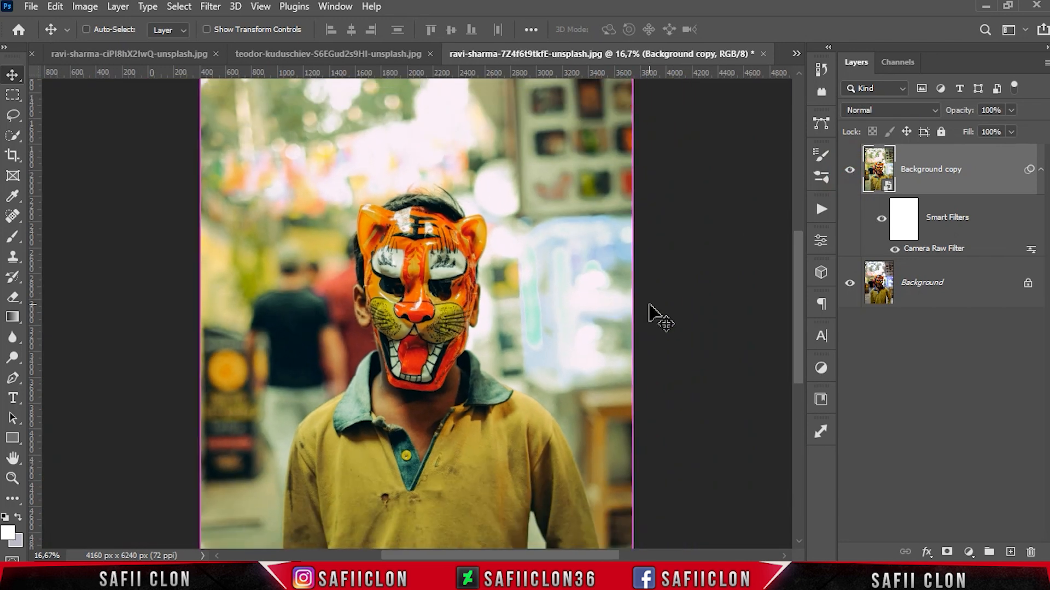
{"action": "left_click", "coordinate": [850, 170]}
{"action": "left_click", "coordinate": [850, 171]}
{"action": "left_click", "coordinate": [850, 170]}
{"action": "left_click", "coordinate": [850, 171]}
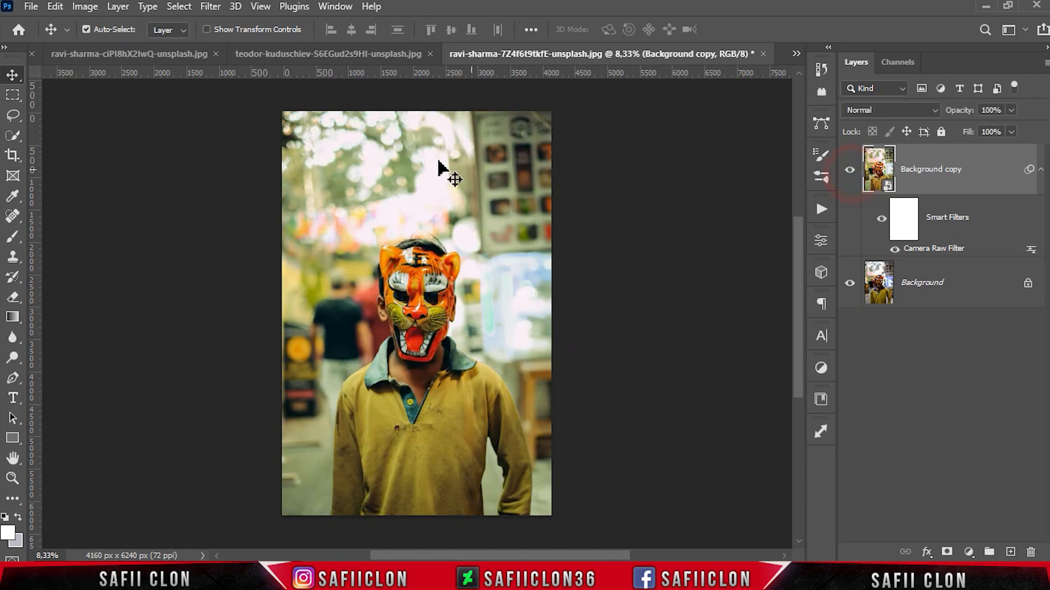
Step: Switch to the teodor-kuduschiev street photo and zoom in and out to review its grade
{"action": "left_click", "coordinate": [335, 54]}
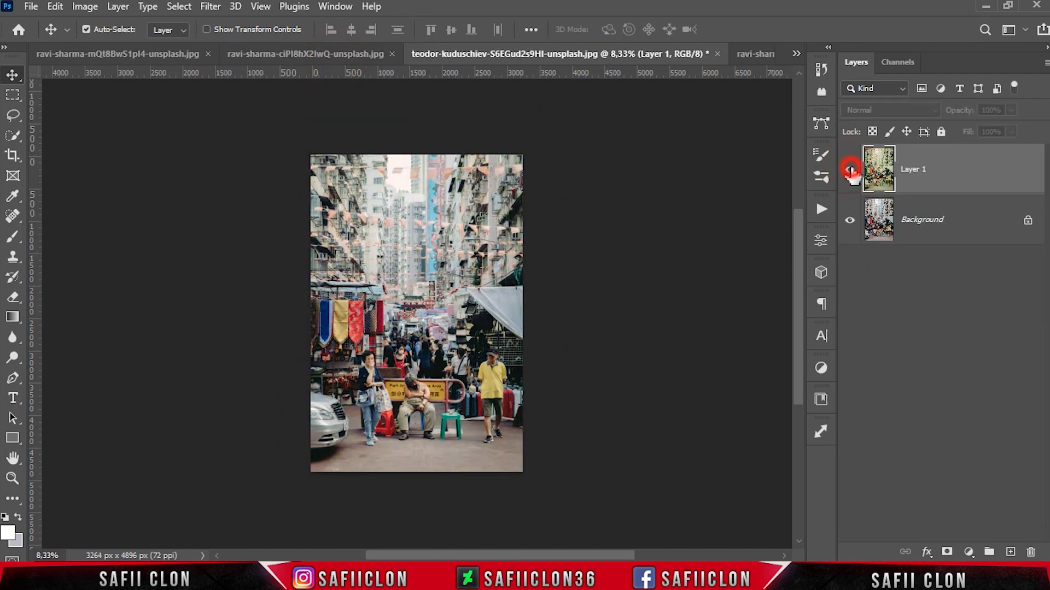
{"action": "key", "text": "ctrl+plus"}
{"action": "key", "text": "ctrl+plus"}
{"action": "key", "text": "ctrl+minus"}
{"action": "key", "text": "ctrl+minus"}
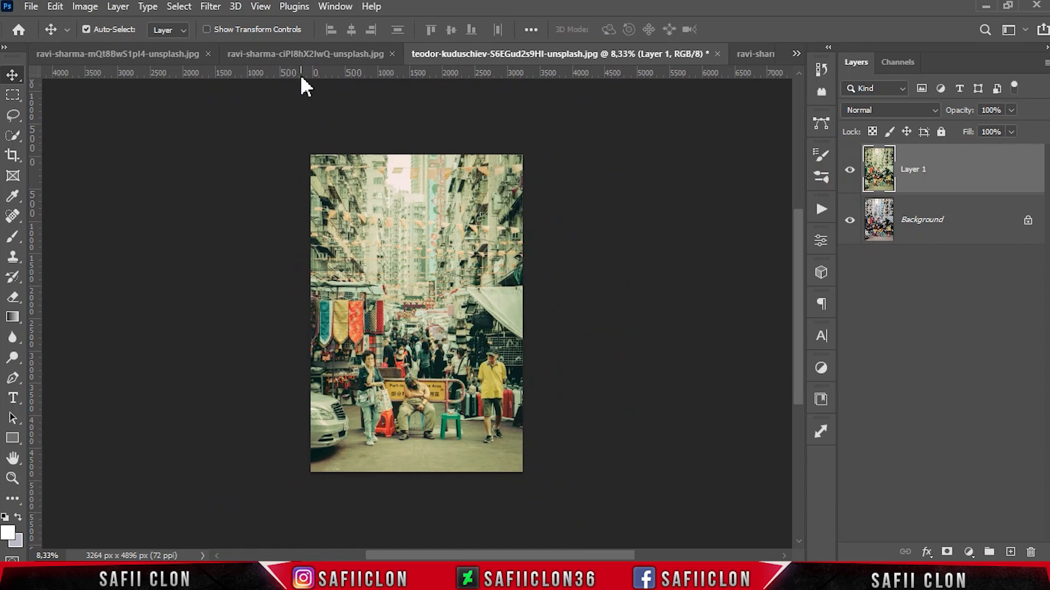
Step: Switch to the ravi-sharma-ciPl8hX2lwQ alley photo and toggle its Background copy layer while zooming to compare
{"action": "left_click", "coordinate": [304, 54]}
{"action": "left_click", "coordinate": [856, 174]}
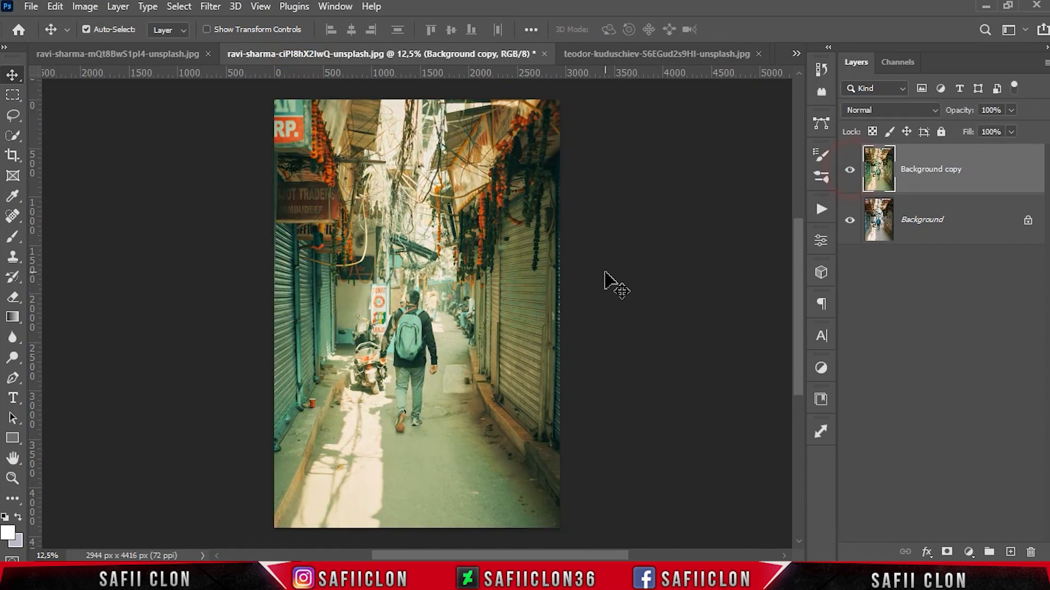
{"action": "key", "text": "ctrl+plus"}
{"action": "key", "text": "ctrl+plus"}
{"action": "key", "text": "ctrl+minus"}
{"action": "key", "text": "ctrl+minus"}
{"action": "left_click", "coordinate": [848, 171]}
{"action": "left_click", "coordinate": [847, 171]}
{"action": "left_click", "coordinate": [848, 172]}
{"action": "left_click", "coordinate": [847, 171]}
Step: Switch to the ravi-sharma-mQt8BwS1pl4 photo and toggle its graded layer while zooming to compare with the original
{"action": "left_click", "coordinate": [140, 50]}
{"action": "left_click", "coordinate": [850, 170]}
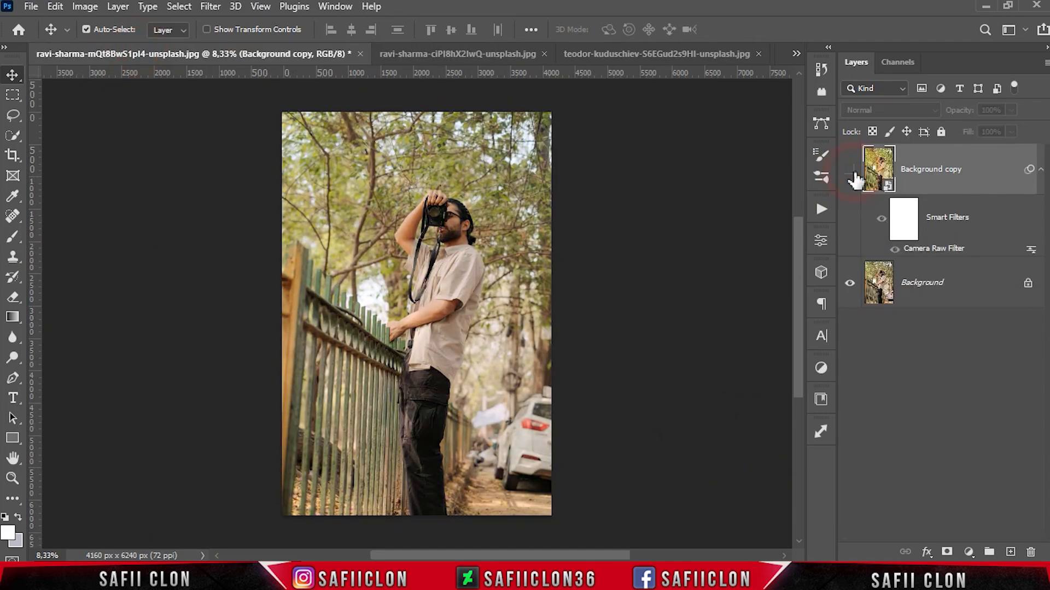
{"action": "left_click", "coordinate": [849, 170]}
{"action": "key", "text": "ctrl+plus"}
{"action": "key", "text": "ctrl+plus"}
{"action": "key", "text": "ctrl+minus"}
{"action": "key", "text": "ctrl+minus"}
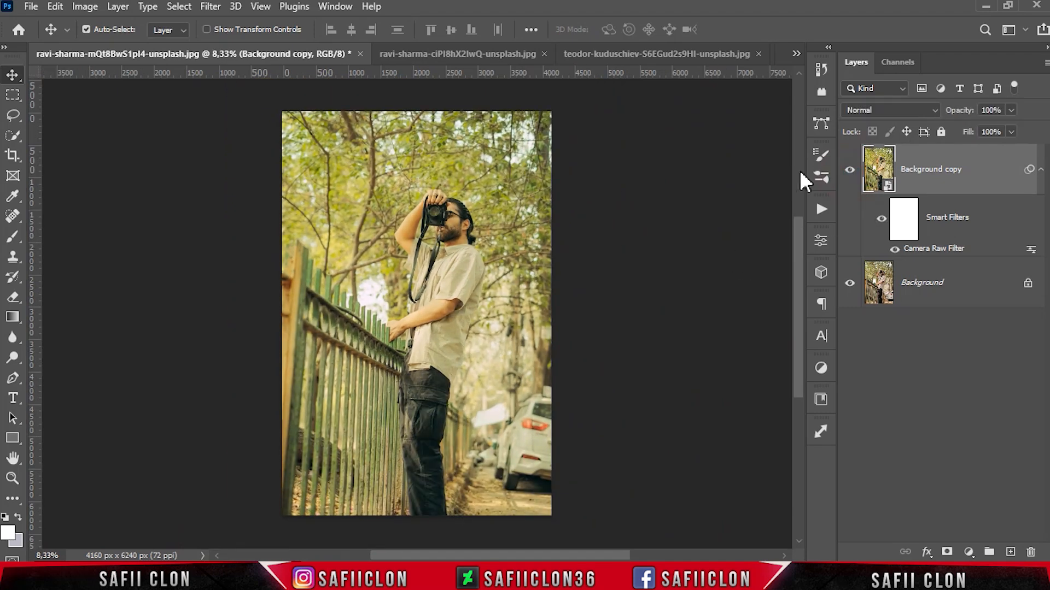
Step: Open the ravi-sharma-GwIiUO0QwFQ photo and toggle the EDIT layer while zooming to compare it with ORIGINAL
{"action": "left_click", "coordinate": [796, 53]}
{"action": "left_click", "coordinate": [695, 62]}
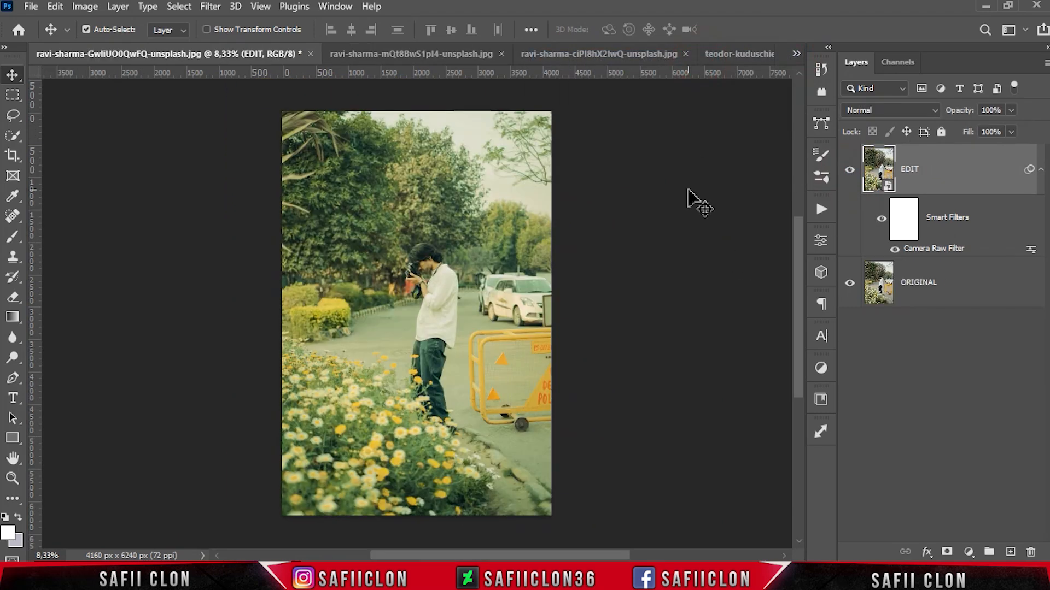
{"action": "left_click", "coordinate": [849, 170]}
{"action": "left_click", "coordinate": [849, 170]}
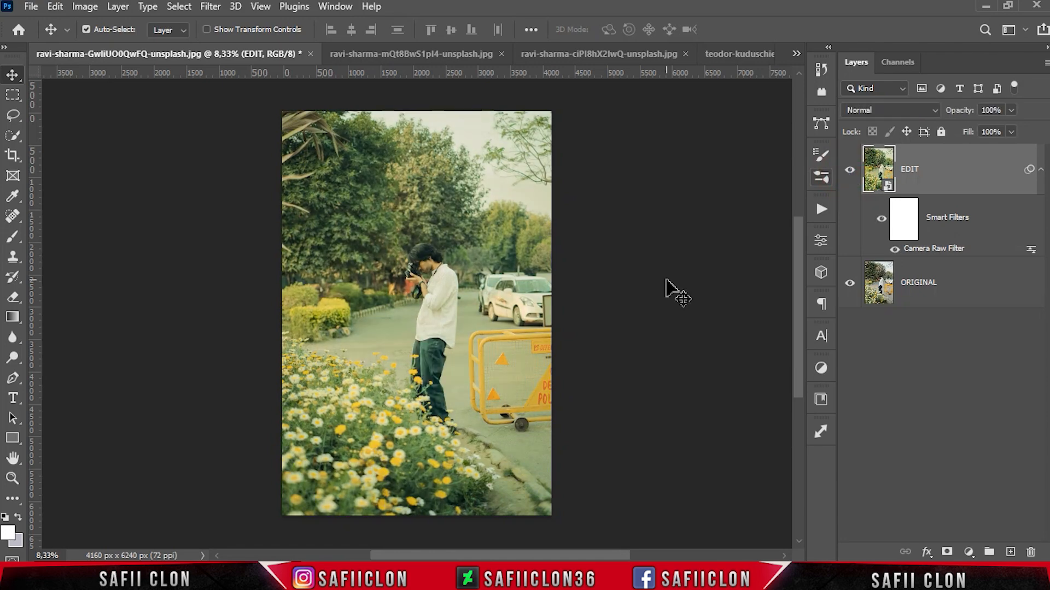
{"action": "key", "text": "ctrl+plus"}
{"action": "key", "text": "ctrl+plus"}
{"action": "key", "text": "ctrl+plus"}
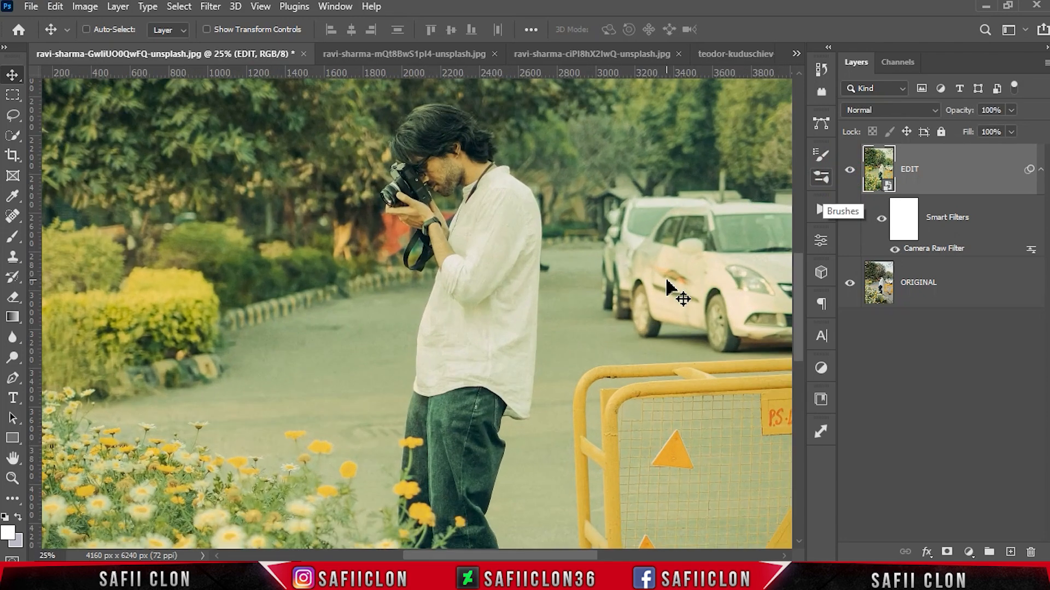
{"action": "key", "text": "ctrl+minus"}
{"action": "key", "text": "ctrl+minus"}
{"action": "key", "text": "ctrl+plus"}
{"action": "key", "text": "ctrl+minus"}
{"action": "key", "text": "ctrl+minus"}
{"action": "left_click", "coordinate": [851, 179]}
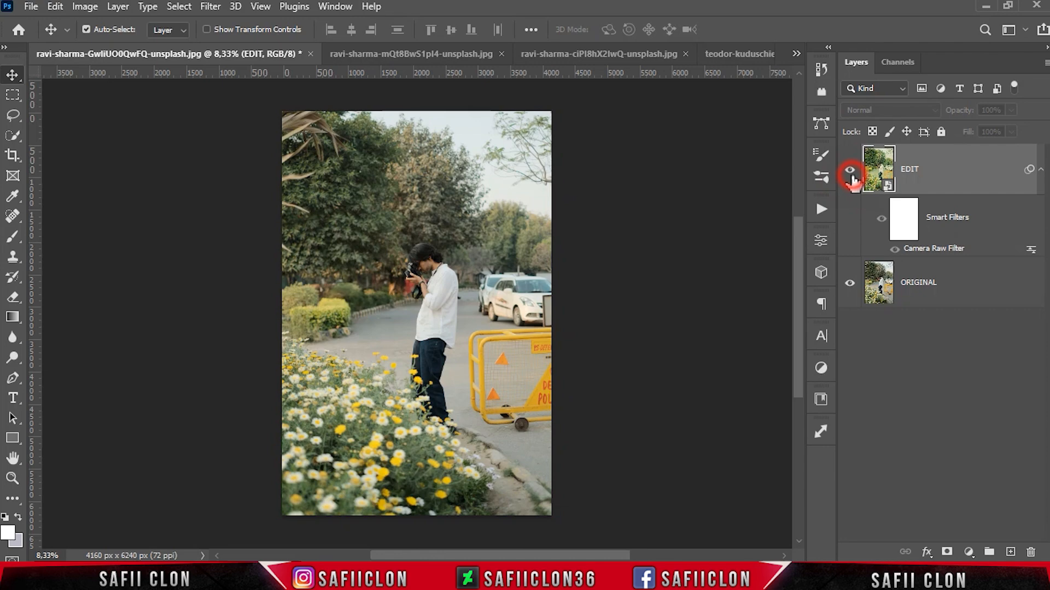
{"action": "left_click", "coordinate": [851, 179]}
{"action": "left_click", "coordinate": [851, 179]}
{"action": "left_click", "coordinate": [851, 180]}
{"action": "left_click", "coordinate": [851, 180]}
{"action": "left_click", "coordinate": [851, 180]}
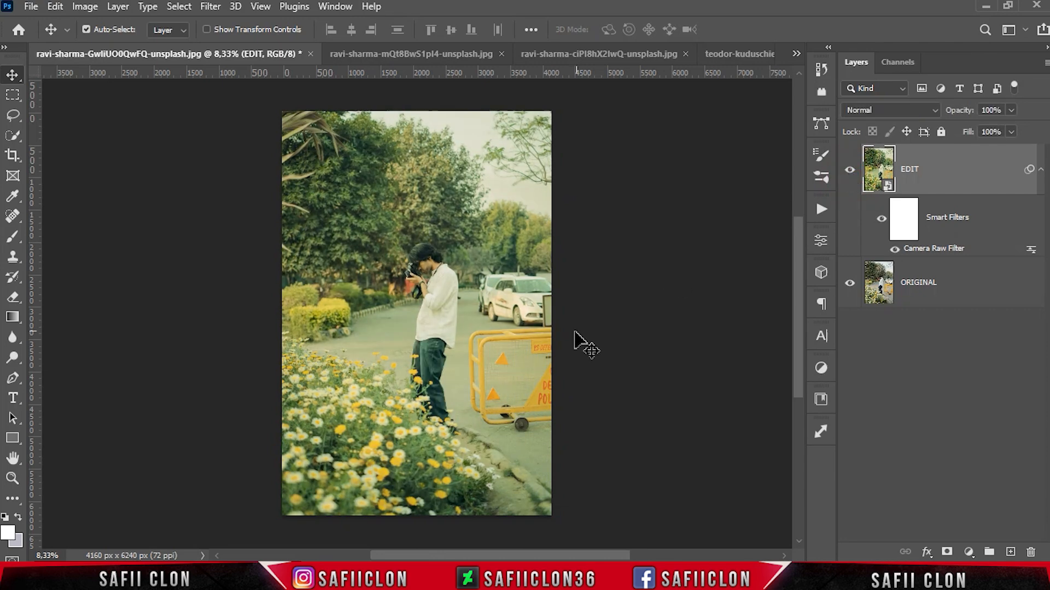